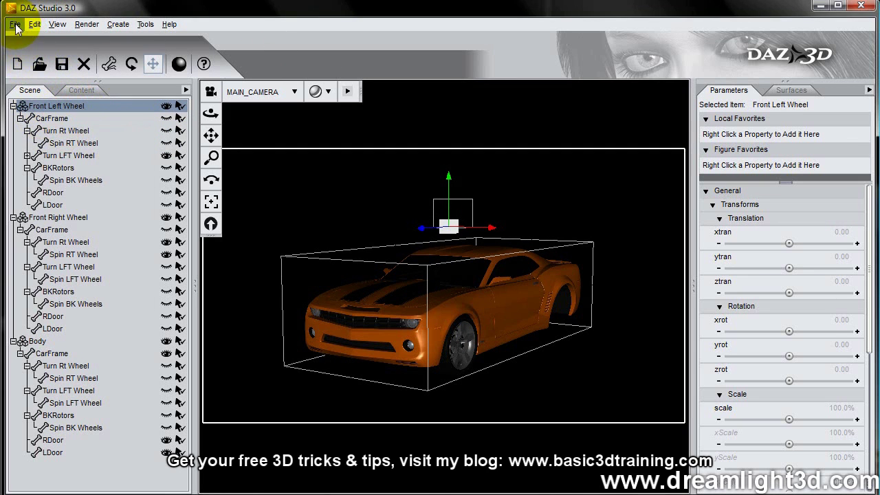
Import the Posercar.pz3 file into the scene.
click(15, 26)
click(34, 140)
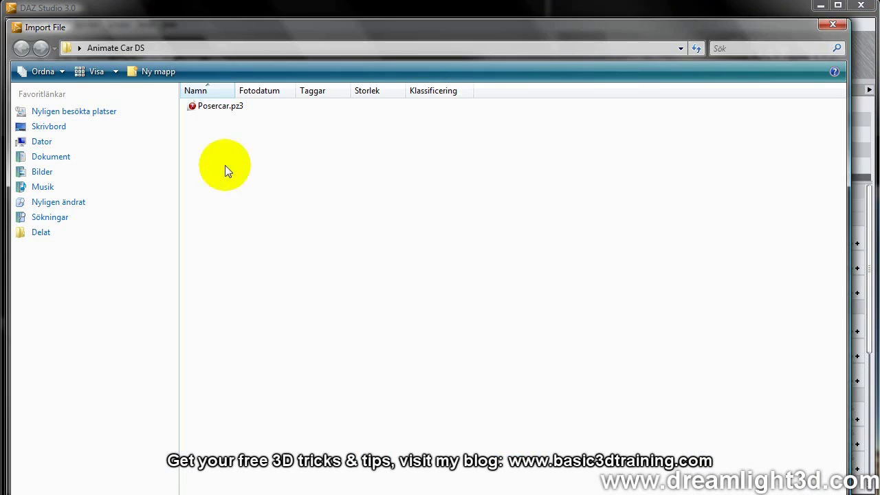
click(217, 107)
key(Return)
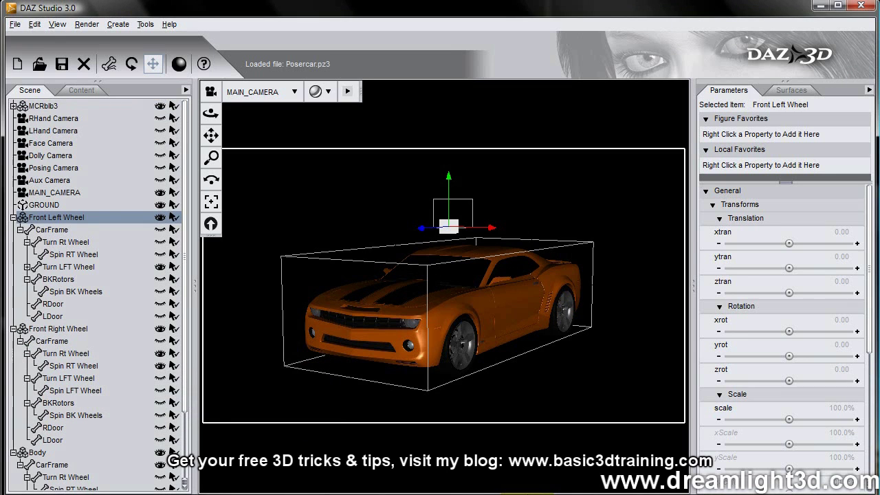
Delete the imported cameras and ground, from RHand Camera through GROUND, from the scene.
click(52, 118)
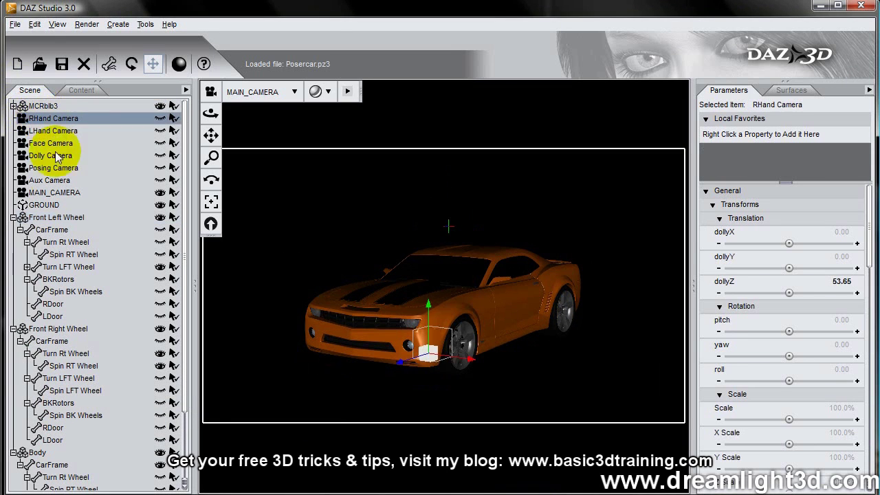
shift+click(42, 205)
key(Delete)
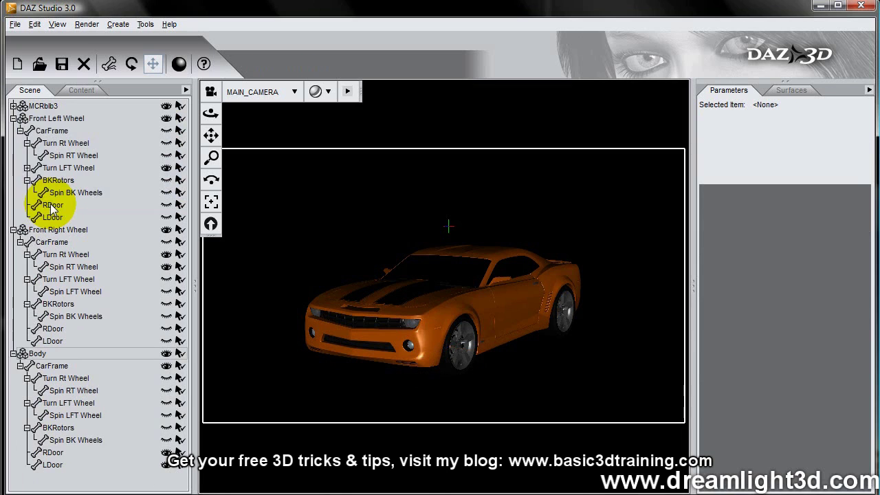
Rename the imported MCRblb3 figure as Rear Right Wheel.
click(42, 107)
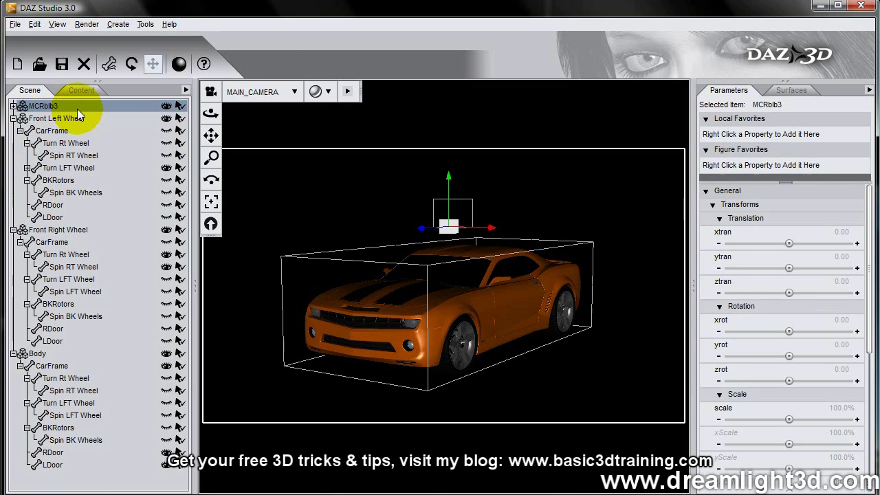
click(48, 107)
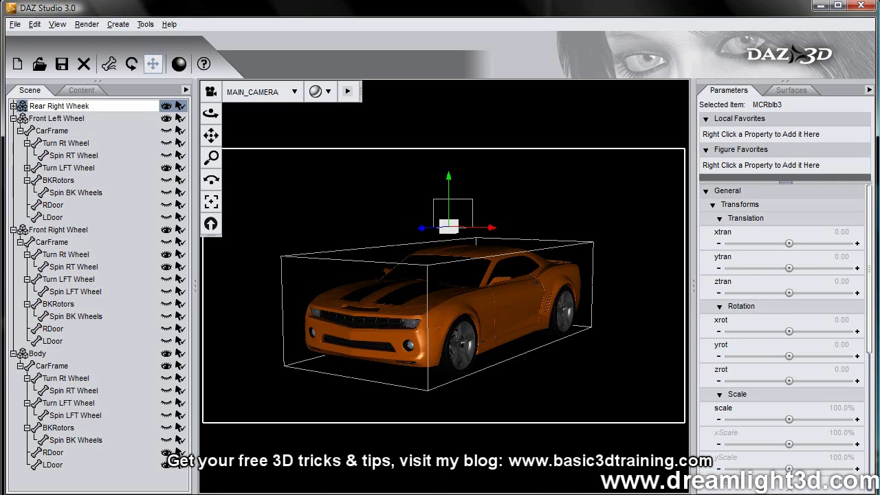
key(Return)
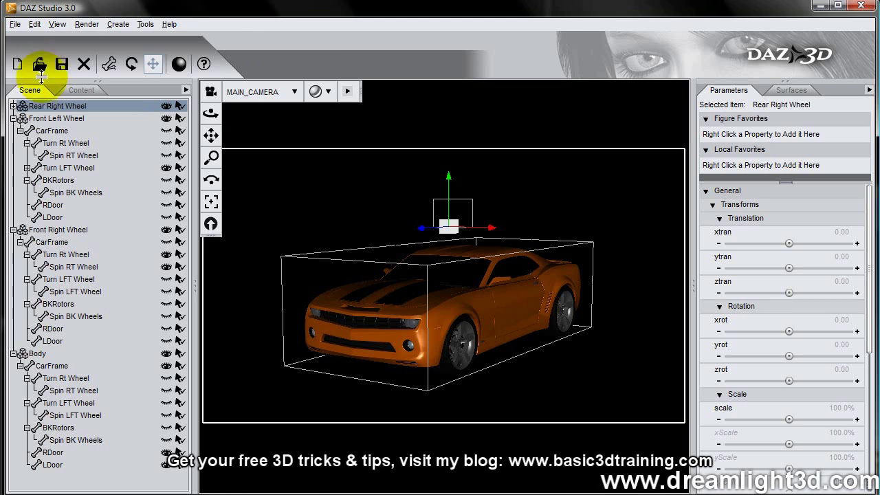
Expand Rear Right Wheel and hide its CarFrame, Turn and Spin RT and LFT Wheel parts and both doors, leaving BKRotors and Spin BK Wheels visible.
click(13, 106)
click(20, 118)
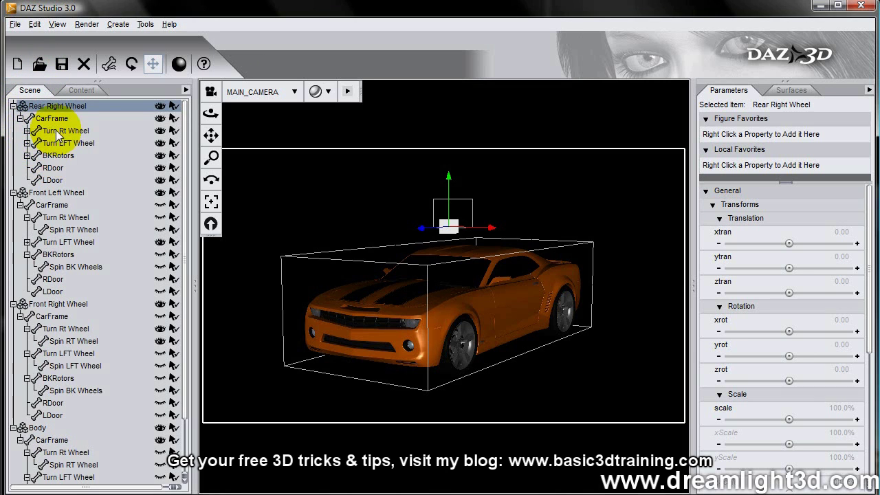
click(160, 119)
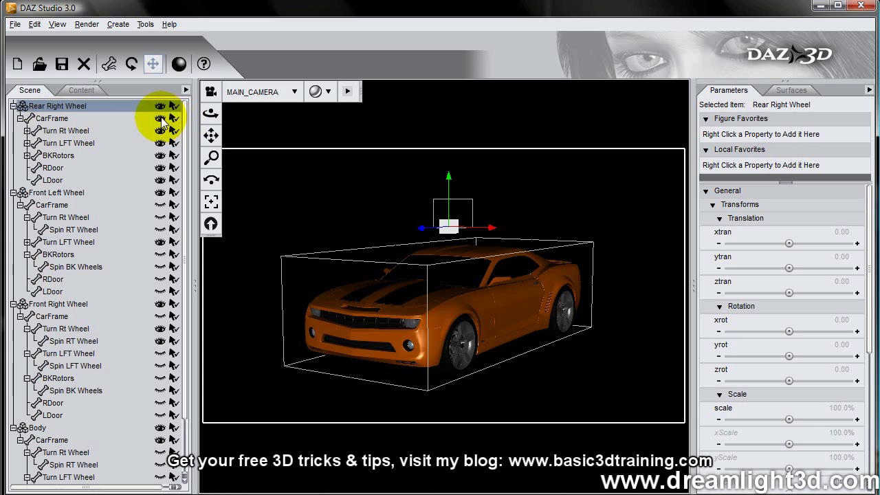
click(27, 130)
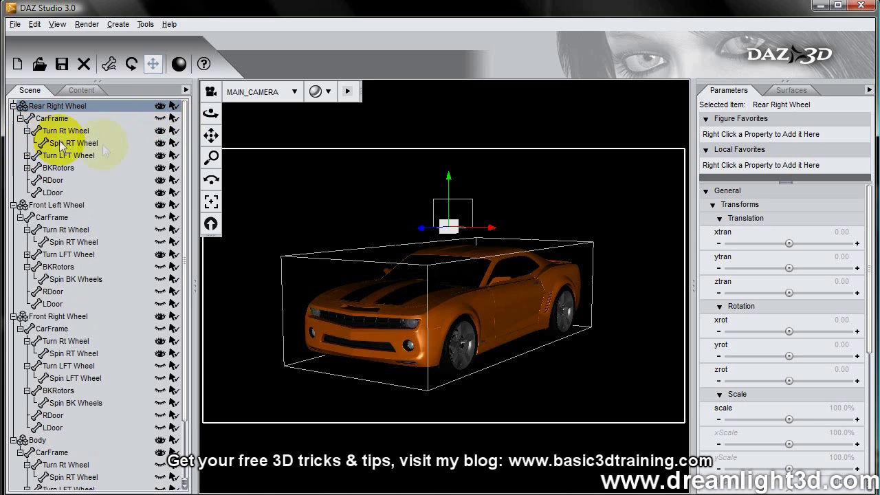
click(27, 156)
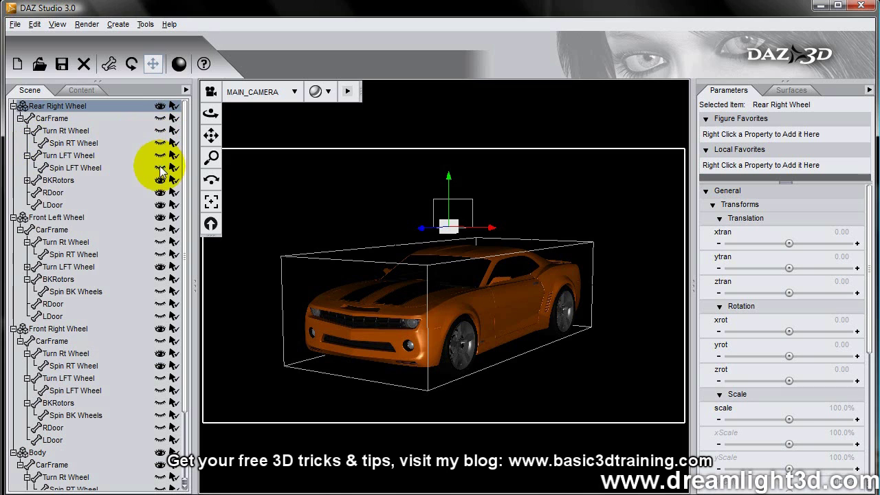
click(45, 192)
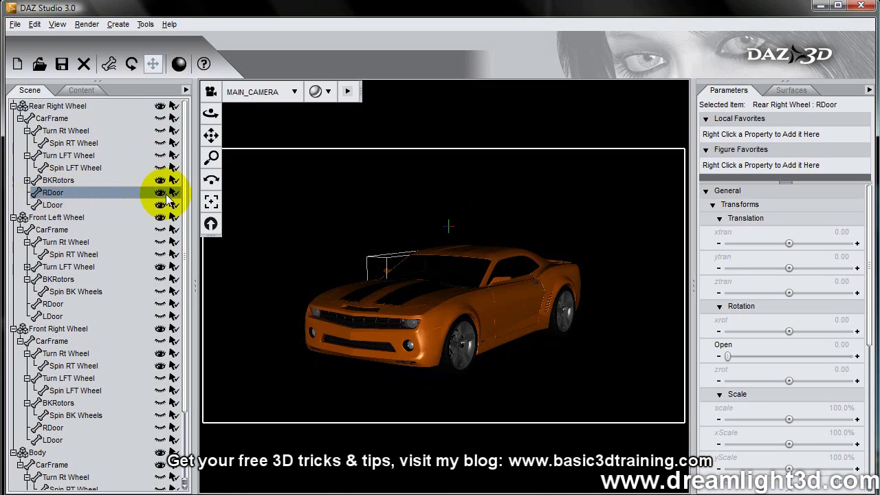
click(27, 180)
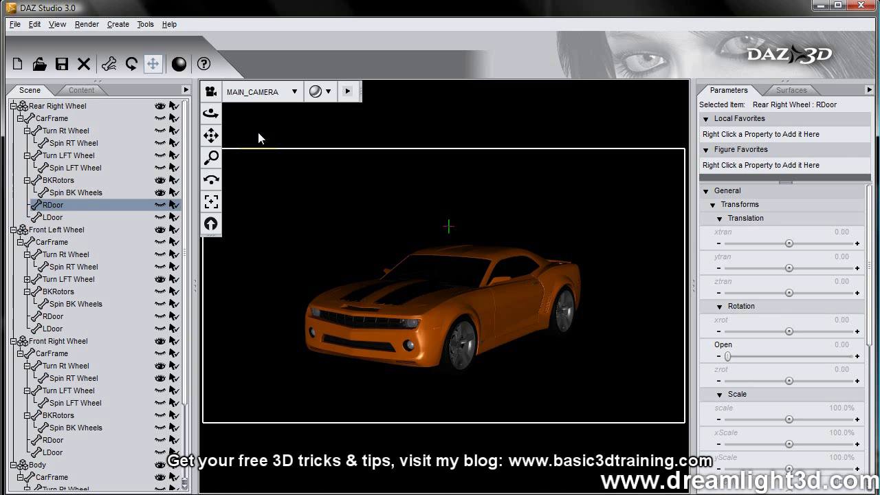
Try lowering the Rear Right Wheel figure's BKRotors along Y, and set ytran back to 0.
drag(212, 114, 430, 143)
drag(378, 118, 406, 119)
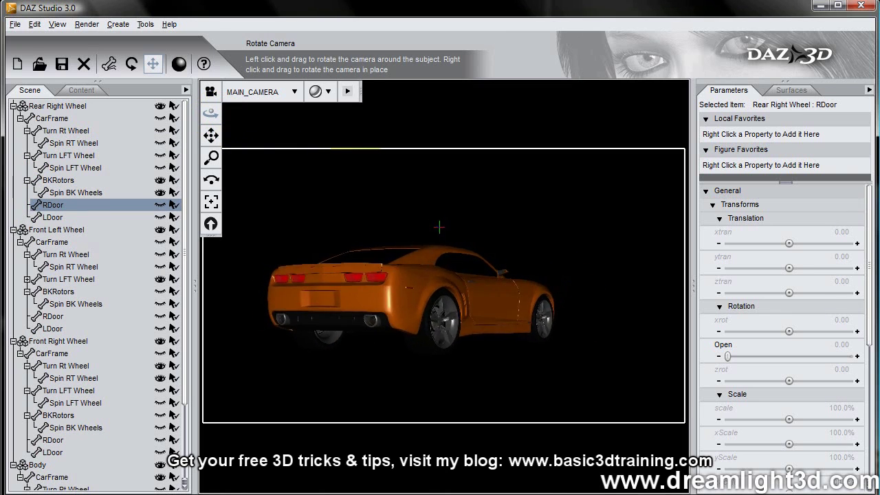
click(77, 193)
click(62, 182)
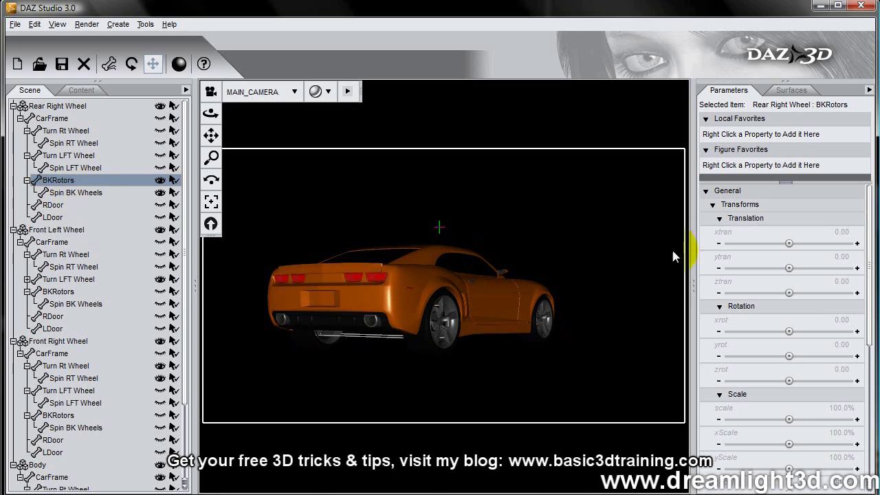
drag(789, 268, 768, 267)
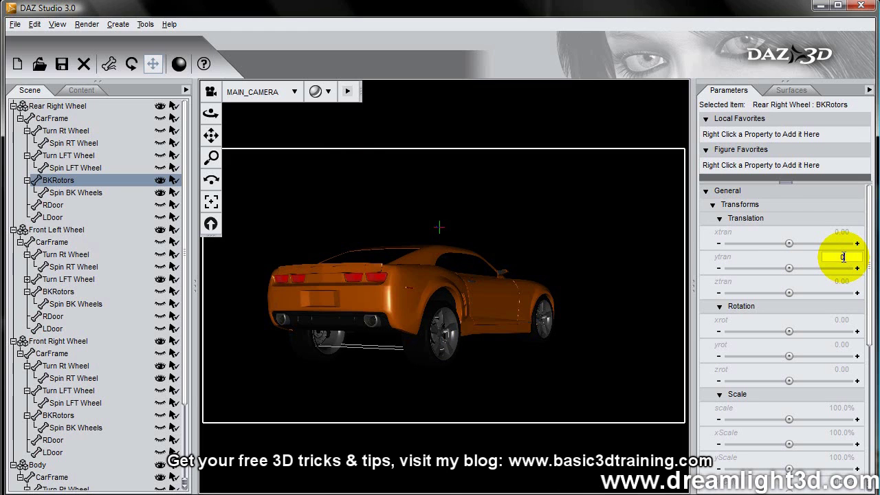
key(Return)
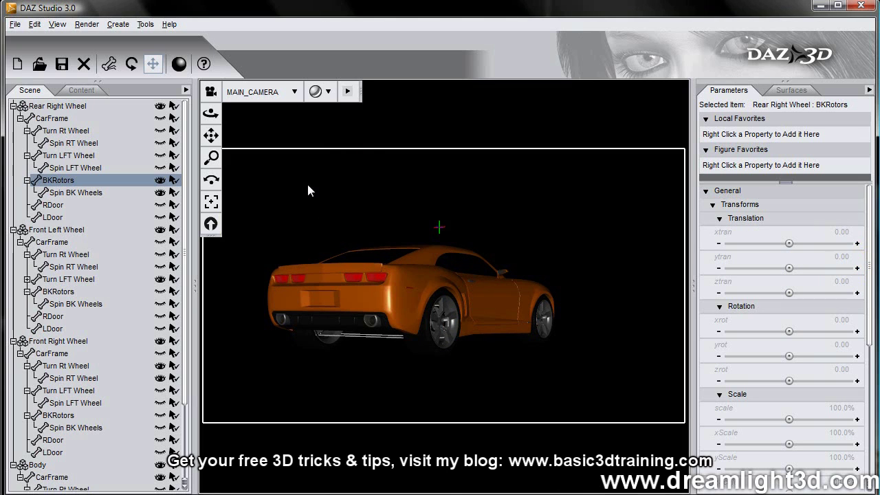
Look through the surface list for the Rear Right Wheel materials and activate the Surface Selection tool to identify surfaces on the wheels.
click(219, 203)
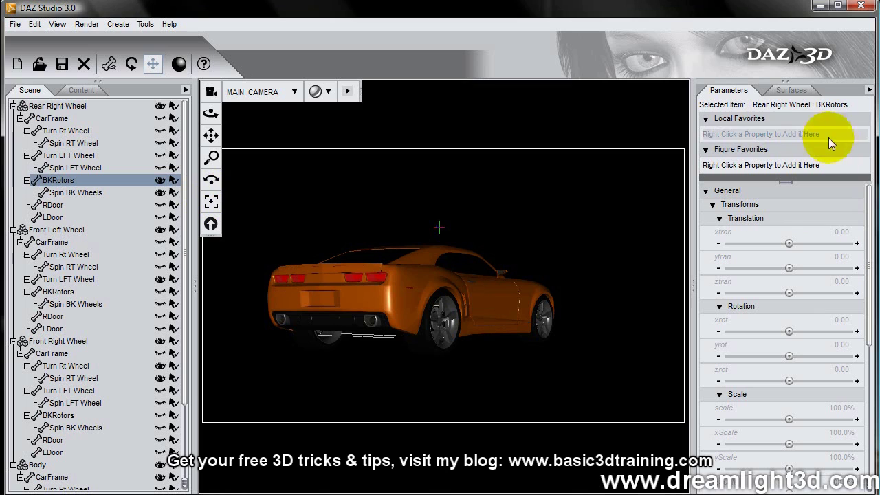
click(792, 90)
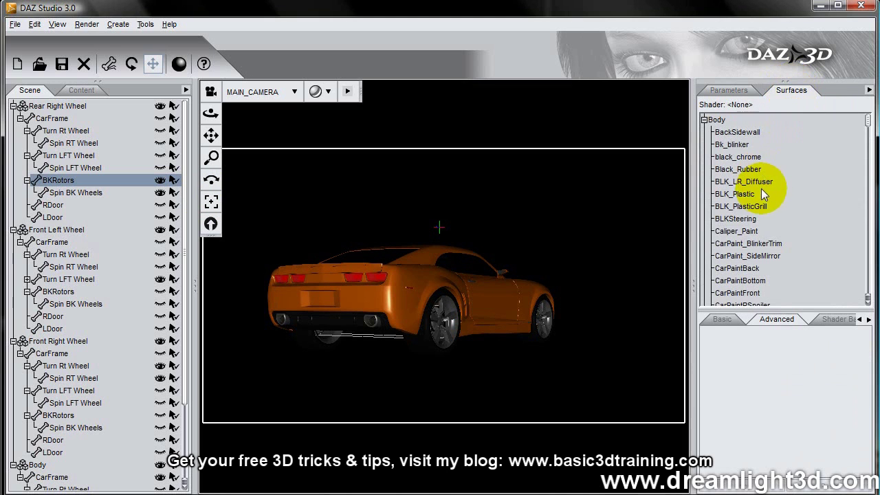
scroll(773, 207, down, 4)
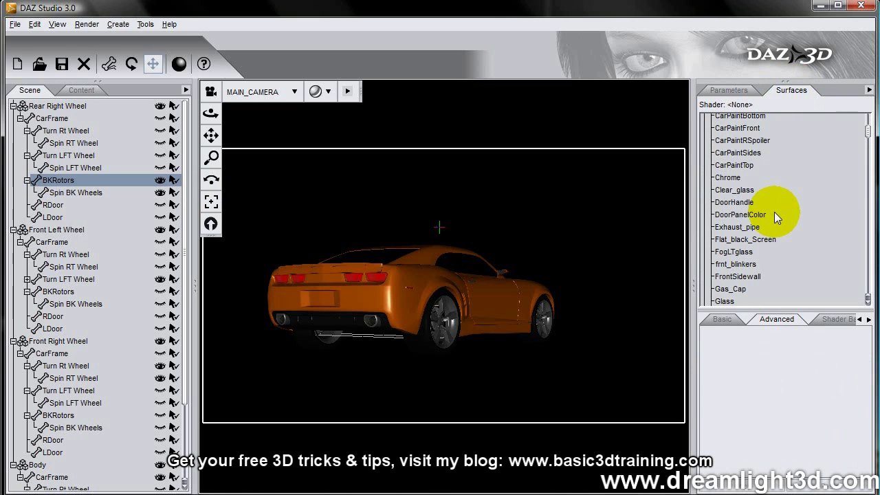
scroll(780, 251, down, 4)
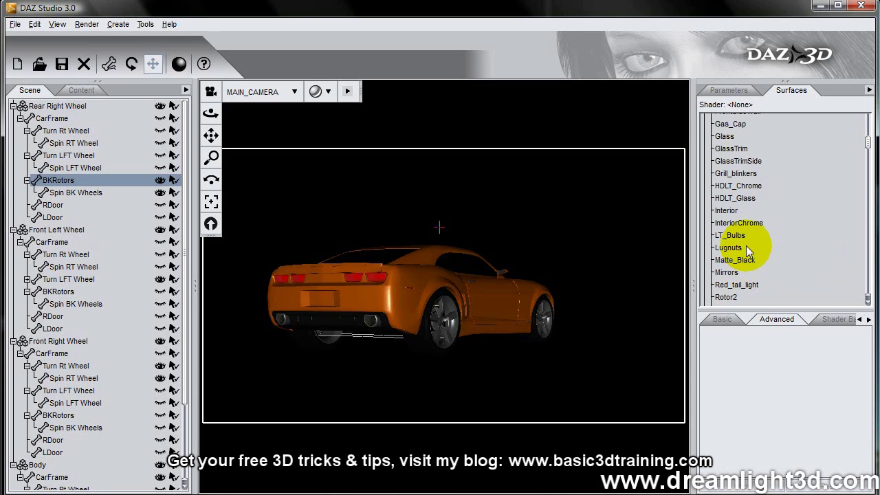
drag(868, 142, 872, 251)
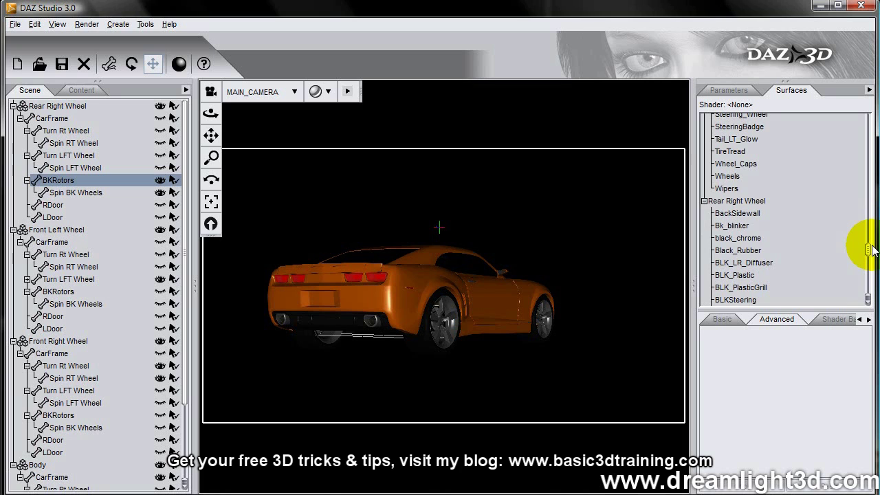
drag(872, 251, 870, 256)
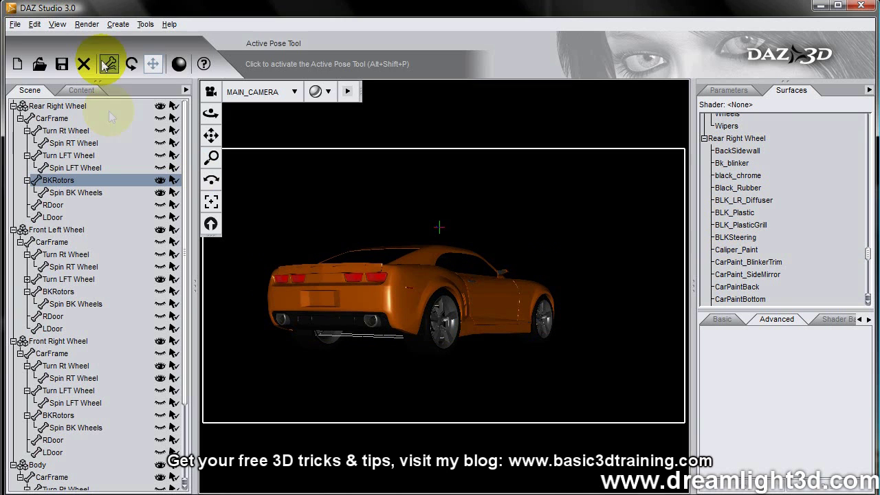
click(145, 24)
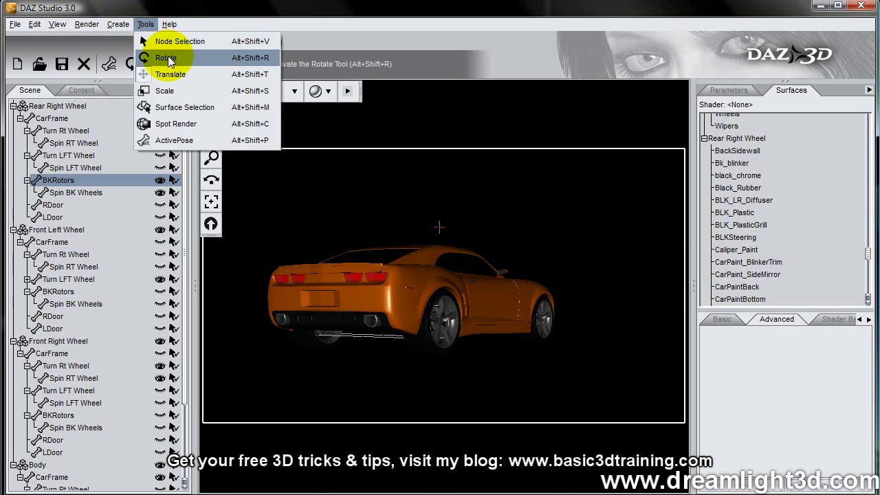
click(146, 112)
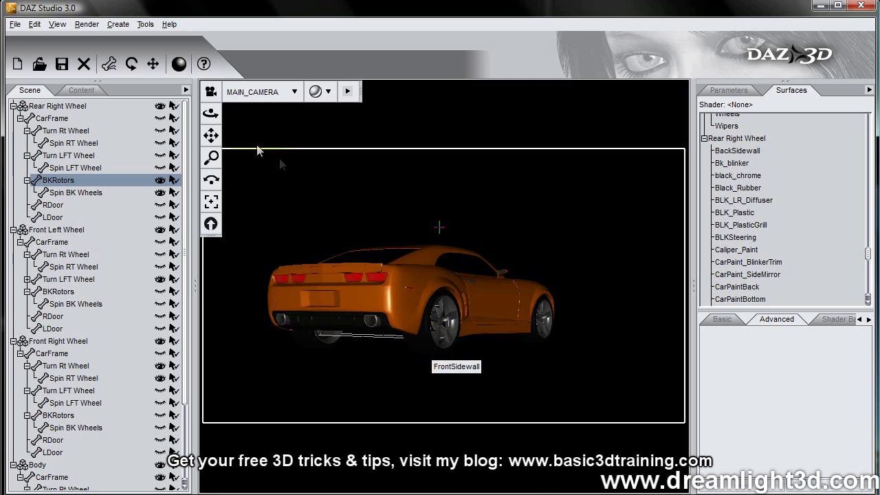
In Rear Right Wheel, hide BKRotors and Spin BK Wheels and show Turn Rt Wheel and Spin RT Wheel instead.
drag(212, 113, 247, 112)
drag(445, 227, 449, 227)
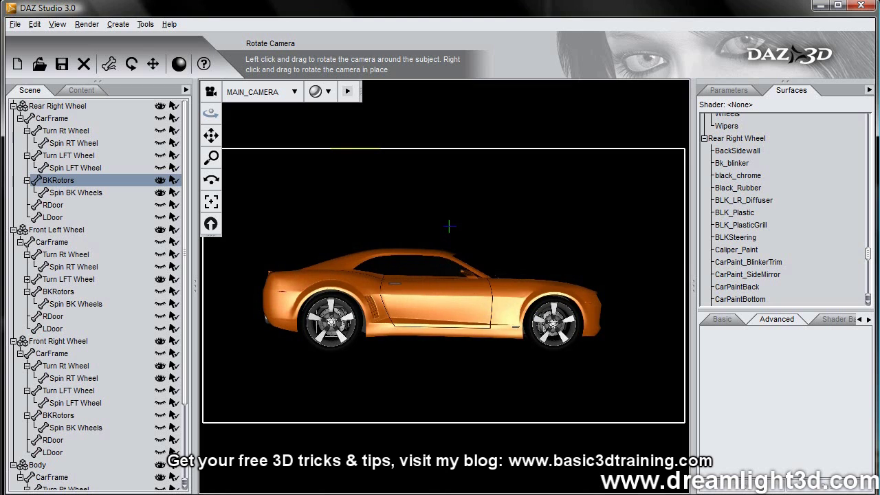
drag(248, 112, 211, 112)
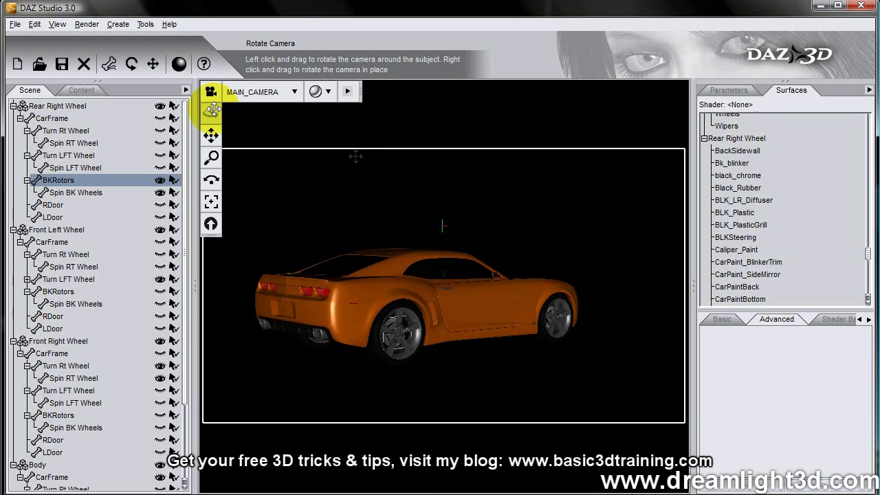
click(162, 194)
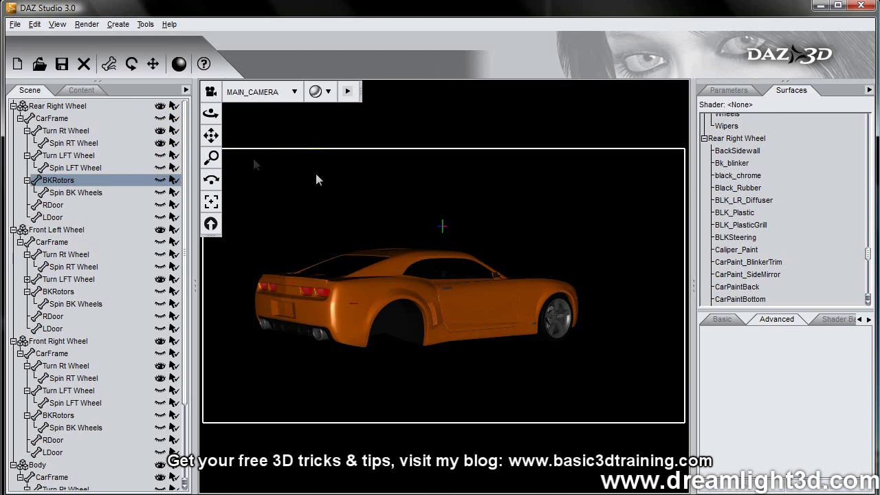
Move the whole Rear Right Wheel figure back to a ztran of about -308, into the empty rear wheel arch.
click(730, 88)
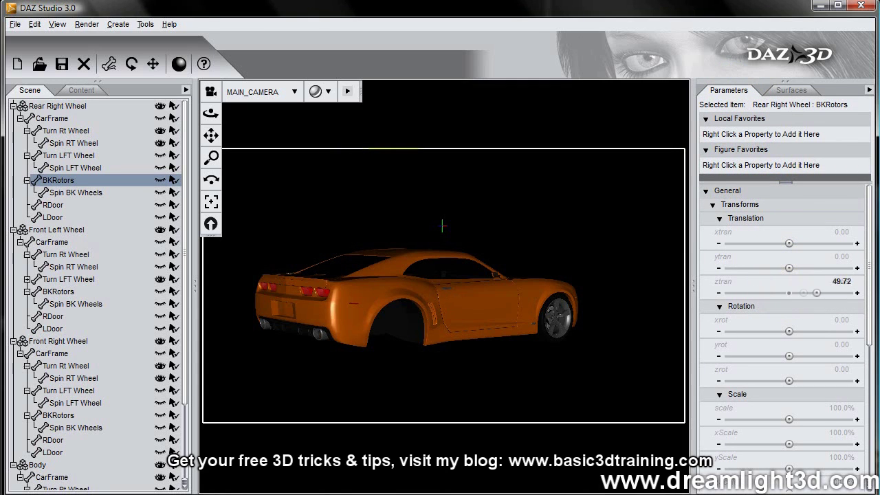
drag(828, 293, 806, 291)
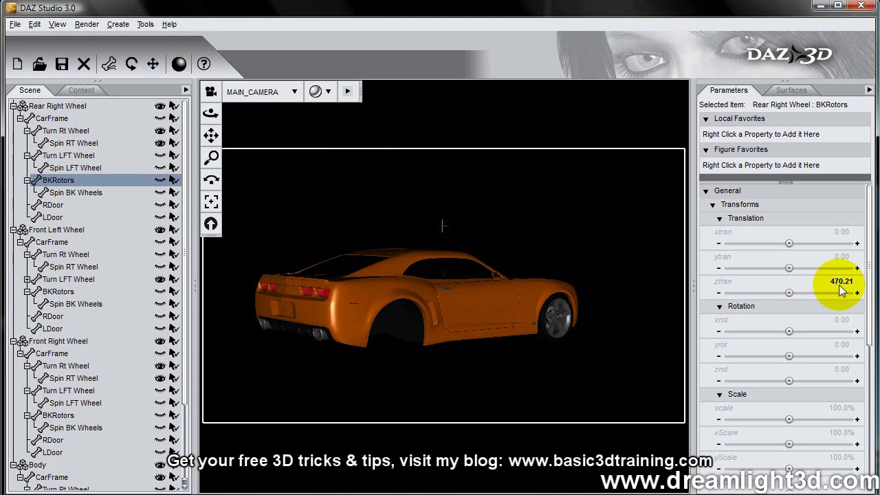
click(48, 105)
drag(789, 293, 748, 292)
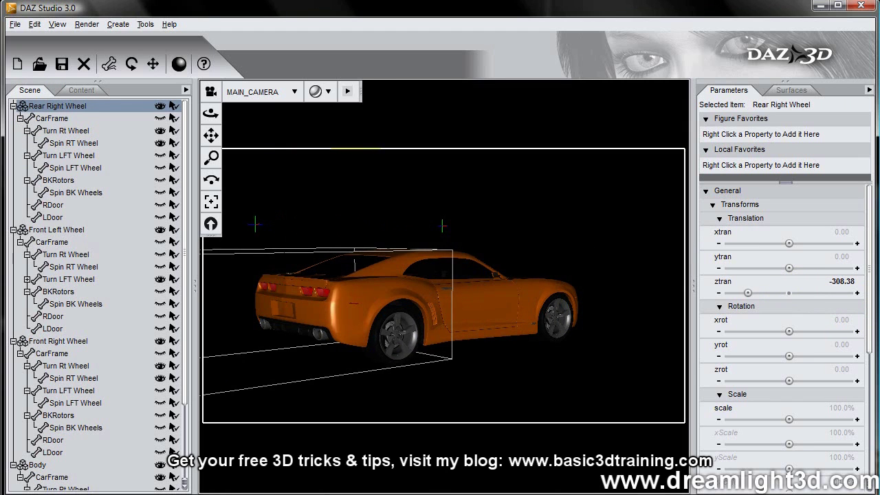
Scale the Rear Right Wheel figure to 105%, checking it from the side of the car.
drag(211, 113, 241, 119)
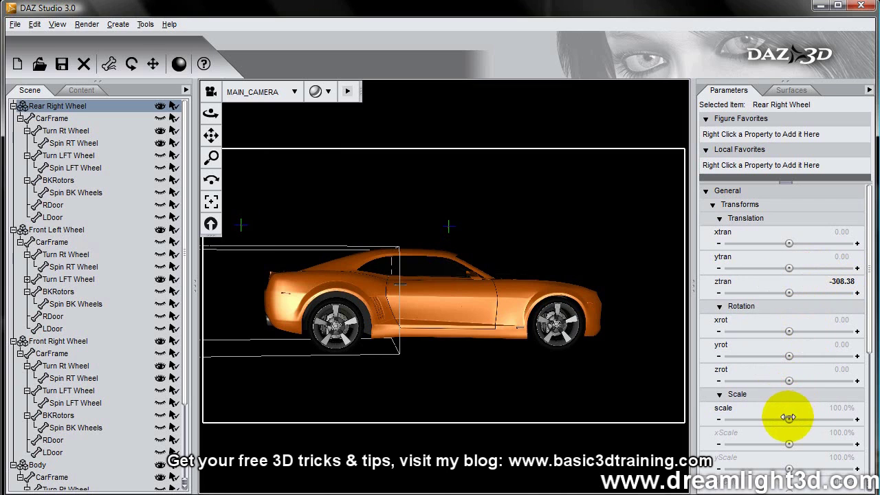
drag(788, 418, 806, 419)
click(838, 410)
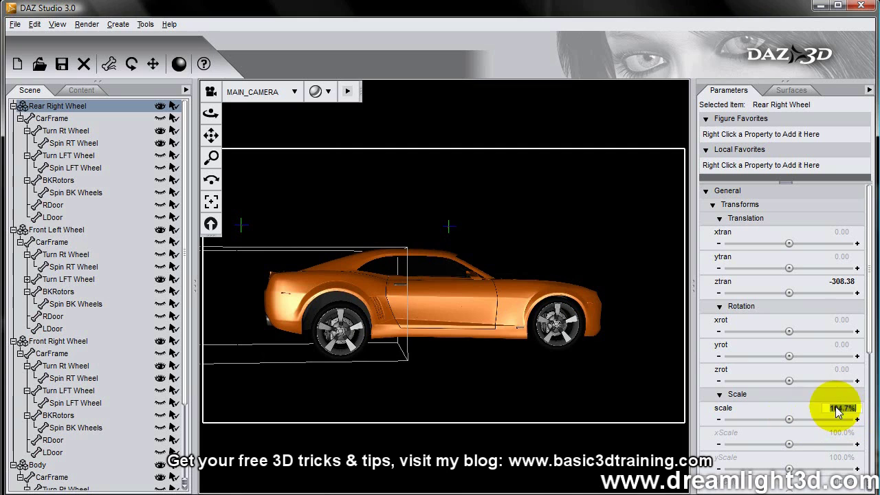
key(Return)
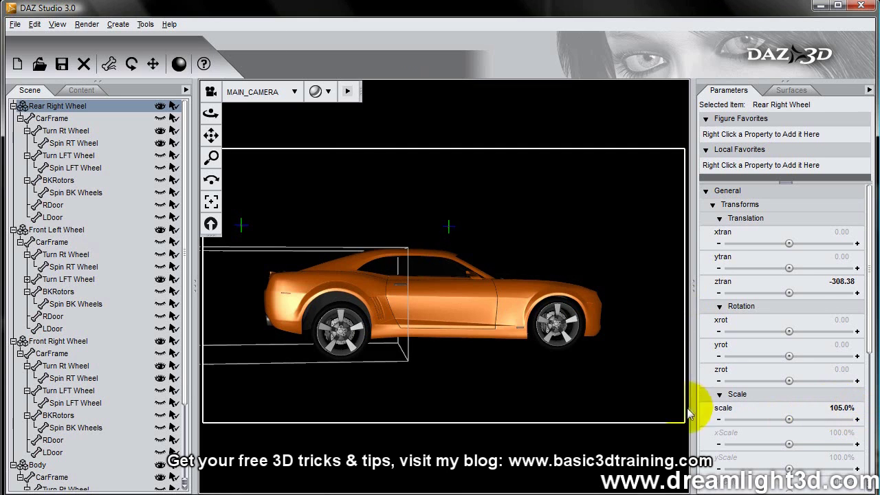
Working in the Right View, centre the Rear Right Wheel in its arch with ytran 10.48, ztran -312.69 and xtran reset to 0.
click(269, 96)
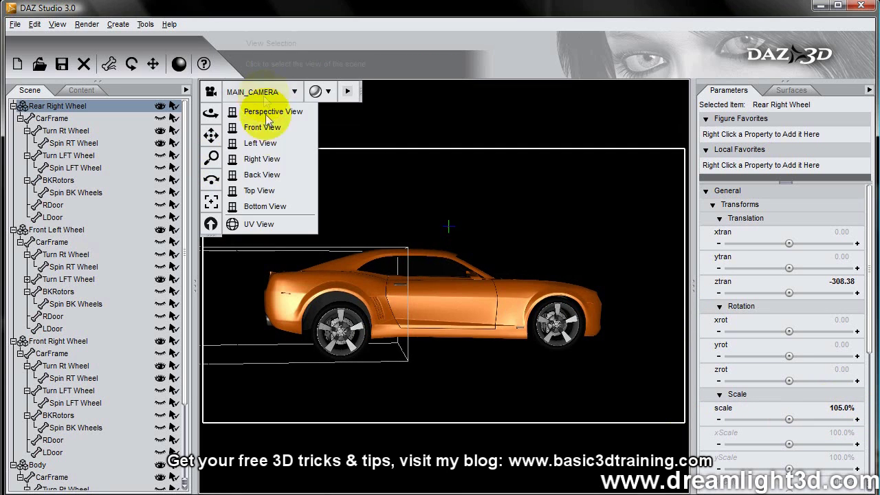
click(268, 143)
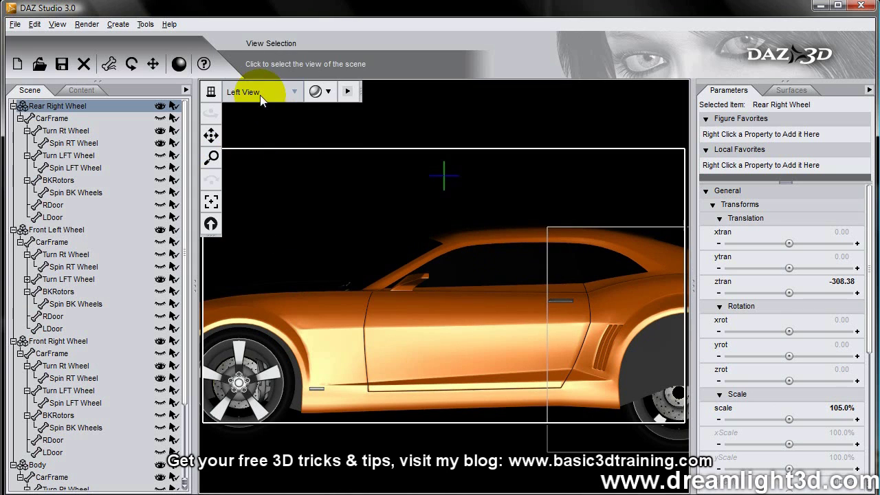
click(251, 91)
click(266, 159)
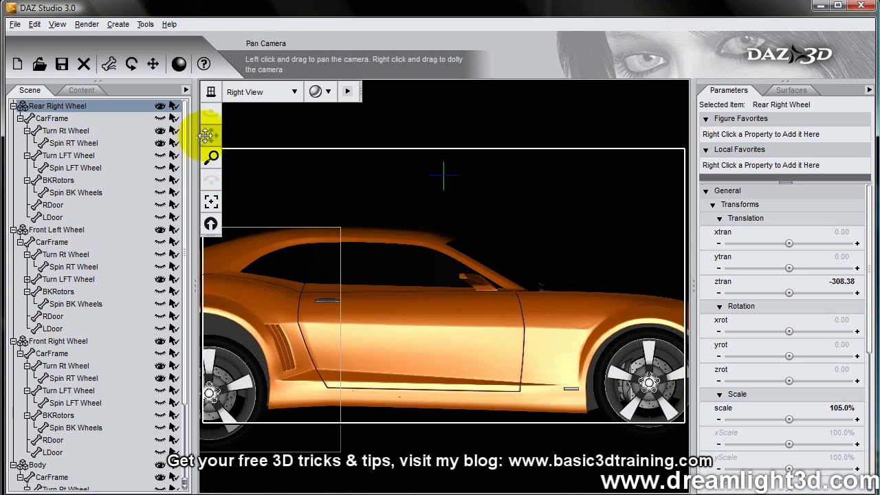
drag(209, 137, 356, 116)
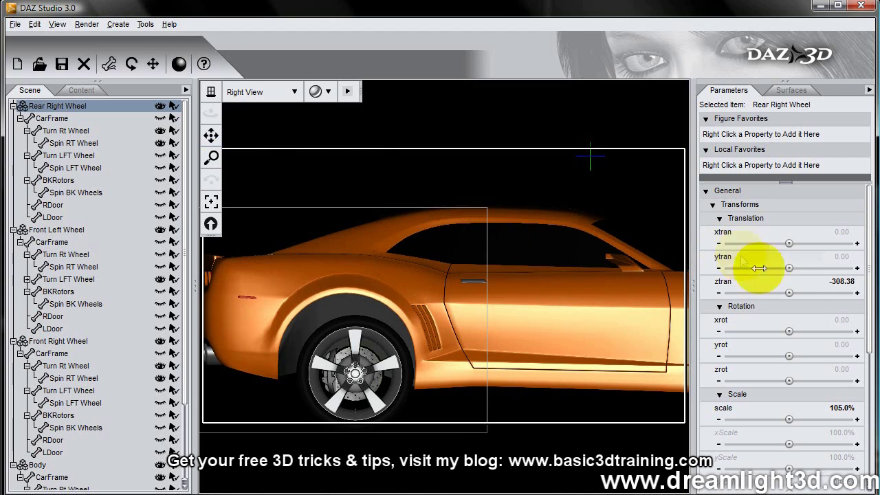
drag(789, 293, 756, 244)
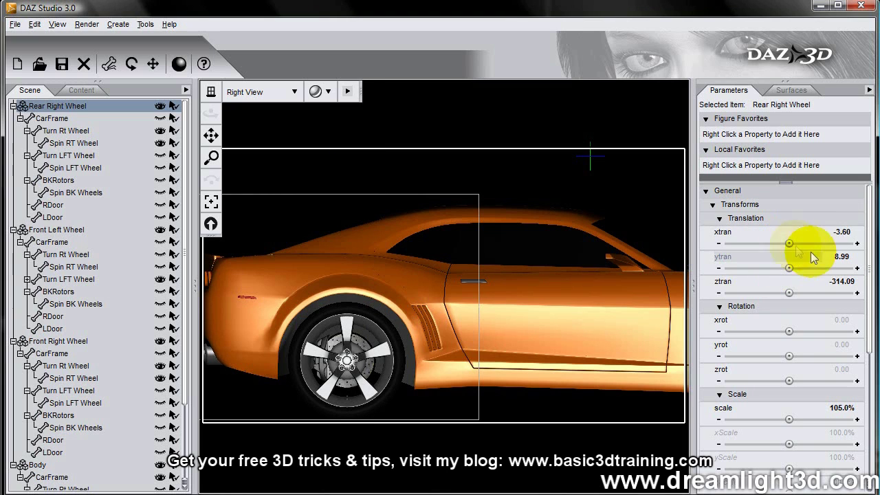
click(842, 232)
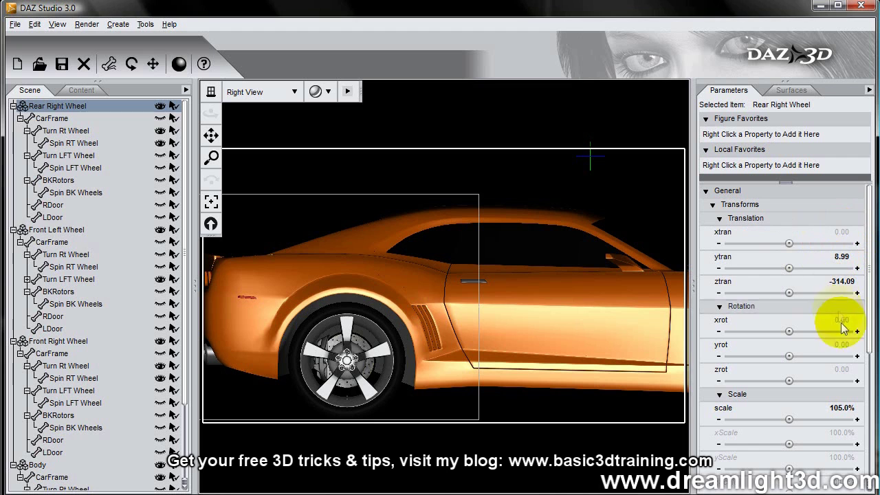
drag(789, 294, 800, 293)
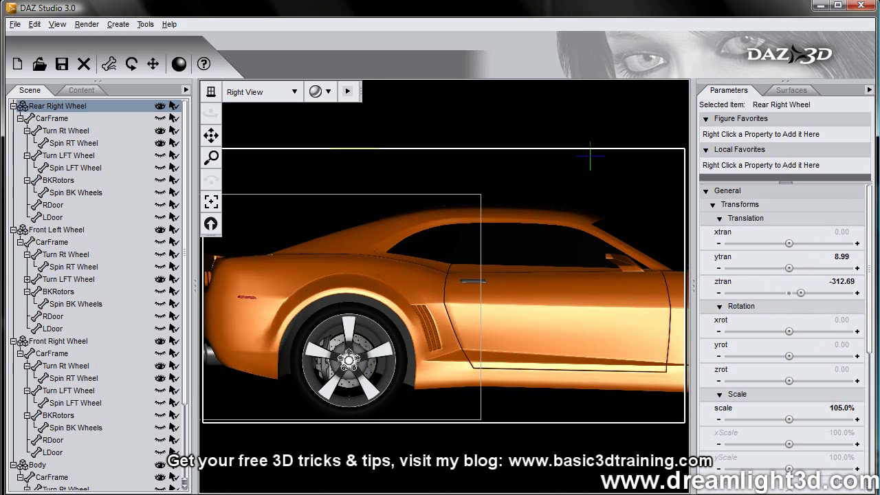
drag(211, 136, 257, 143)
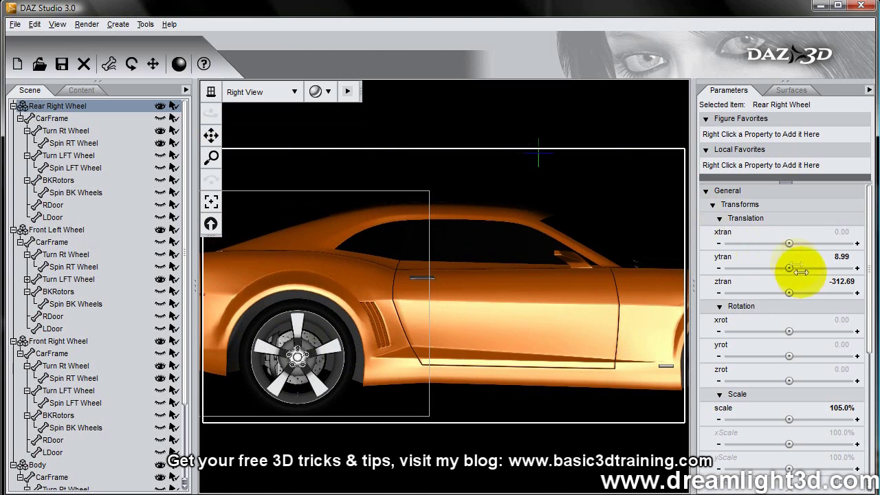
drag(789, 267, 802, 268)
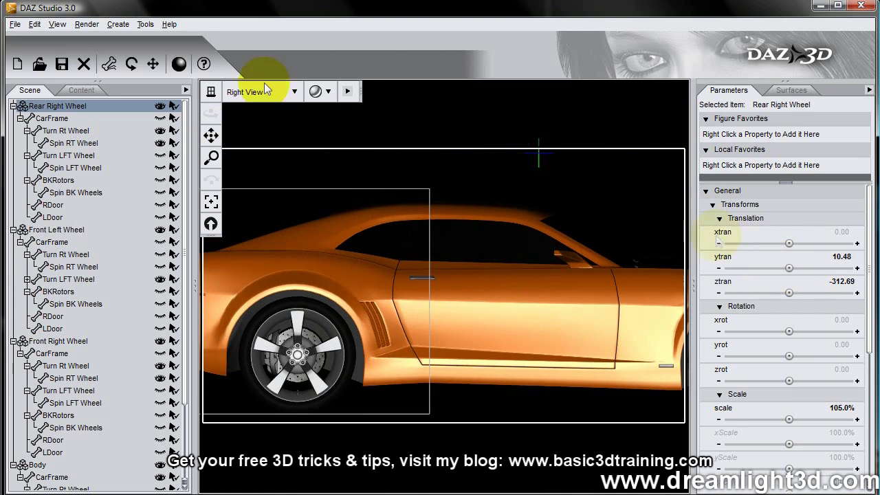
Inspect the wheel alignment along the car's right side and all around the car in the Perspective View.
drag(209, 136, 116, 133)
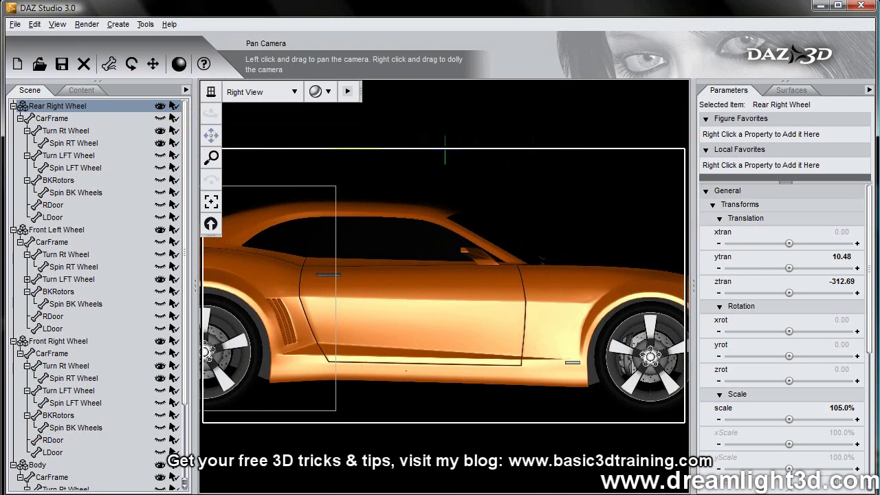
click(263, 92)
click(255, 112)
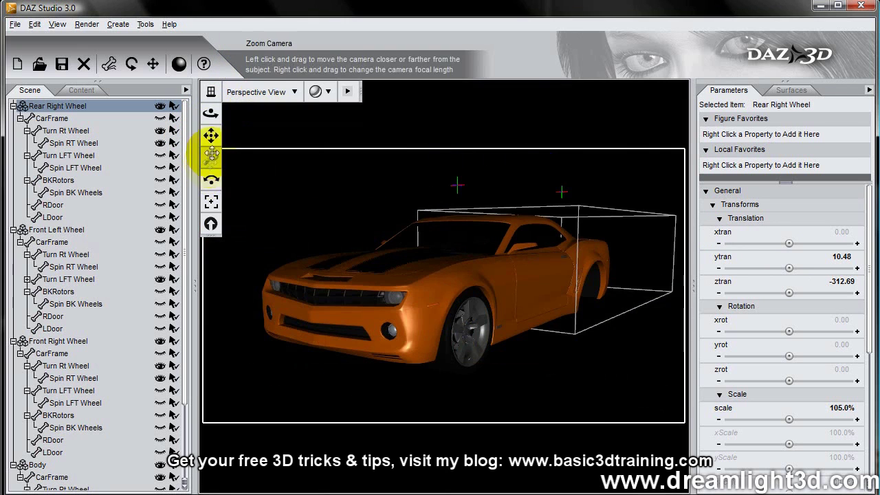
drag(210, 114, 535, 145)
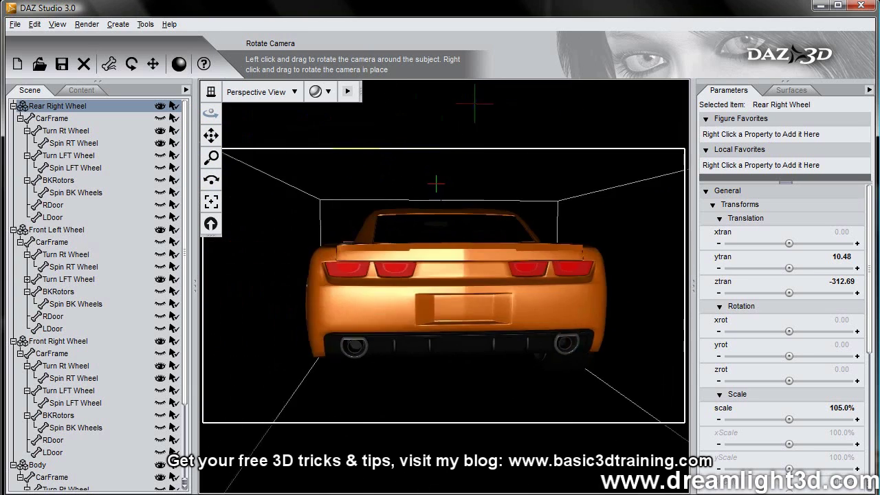
drag(375, 179, 454, 179)
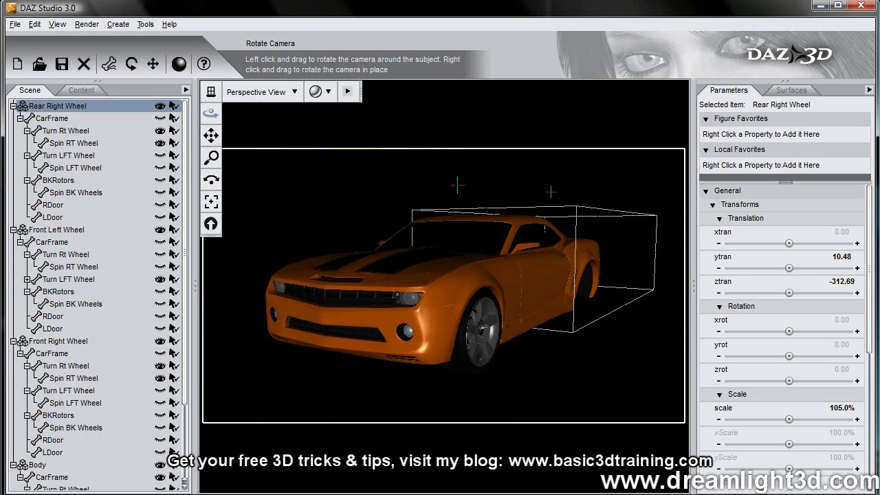
drag(210, 113, 156, 113)
click(178, 67)
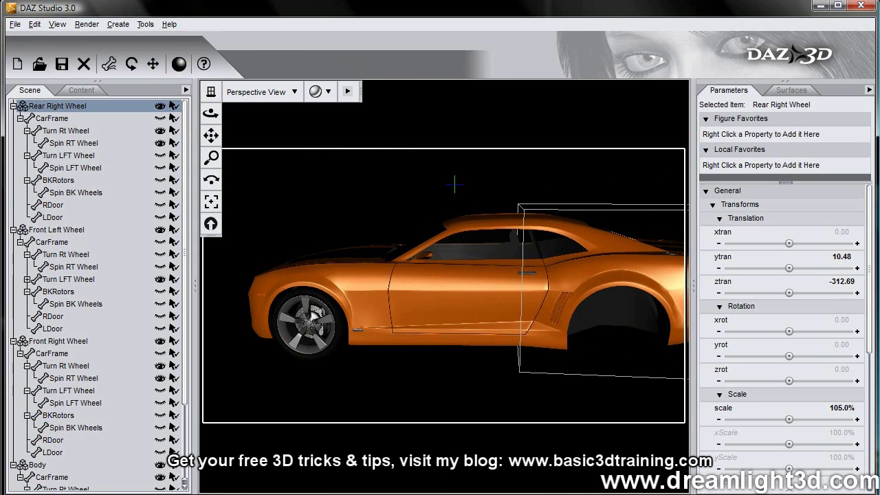
Import another copy of the car from Posercar.pz3 in the Animate Car DS folder.
click(14, 25)
click(35, 139)
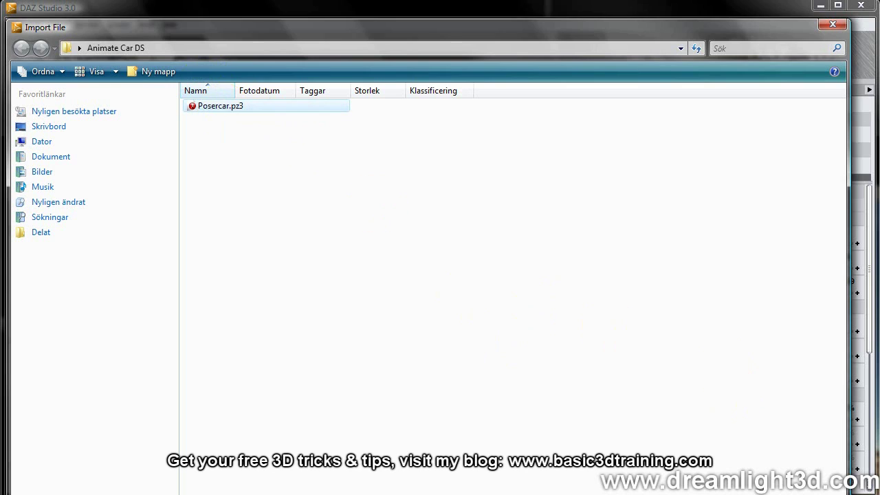
double_click(221, 106)
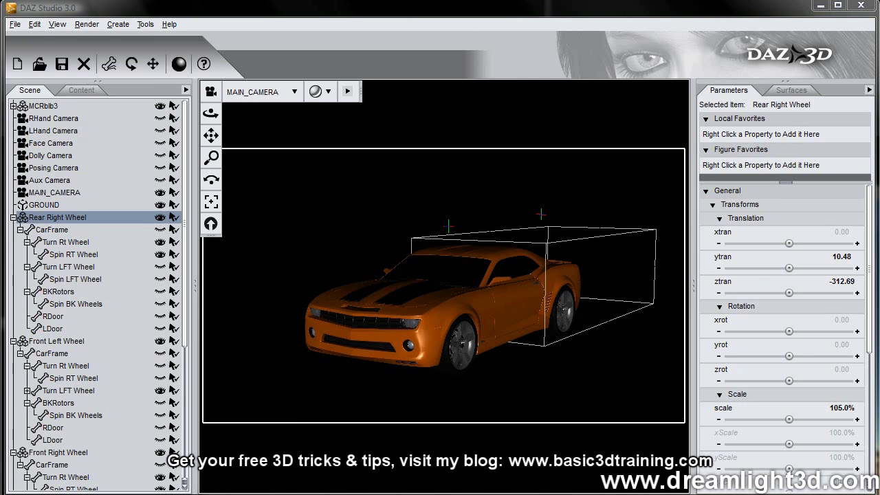
Delete the imported cameras and GROUND, and rename the new MCRblb3 figure as Left Right Wheel.
click(49, 120)
shift+click(43, 205)
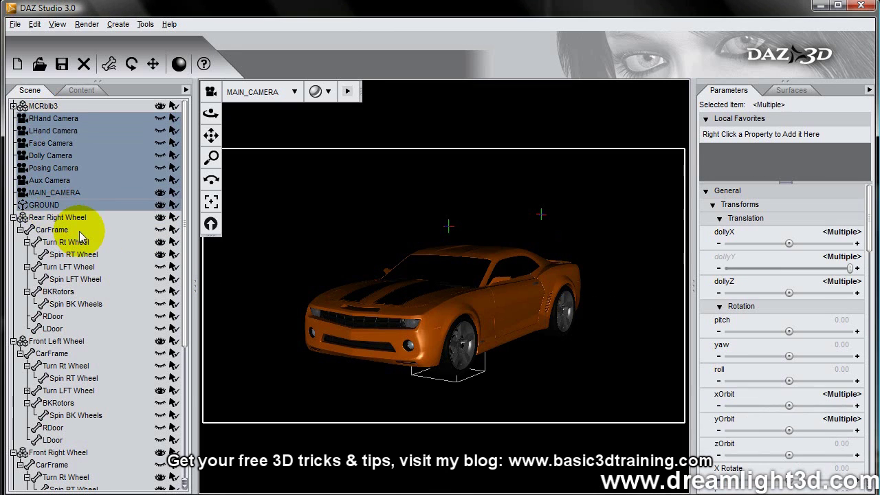
key(Delete)
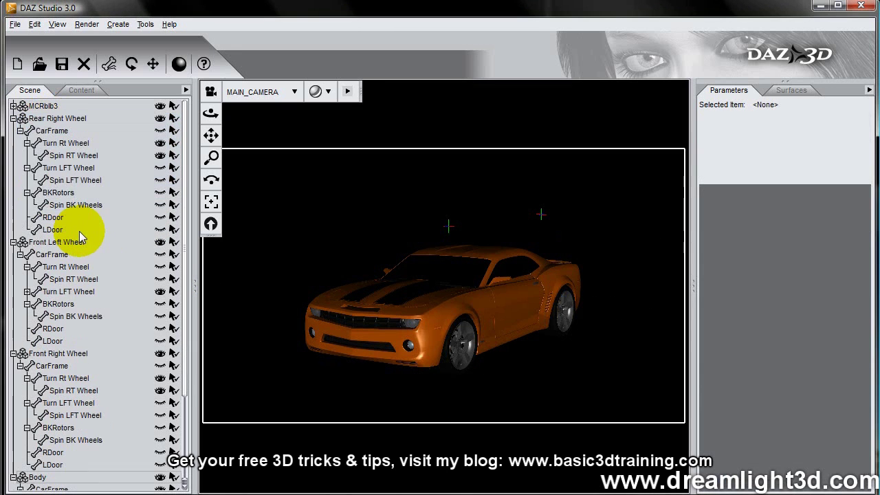
click(52, 107)
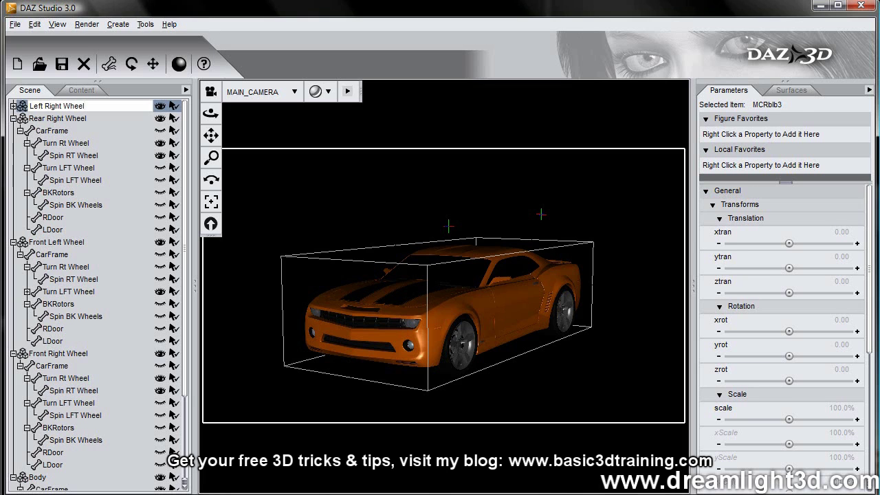
In Left Right Wheel, hide BKRotors, Spin BK Wheels, both doors, Turn Rt Wheel and Spin RT Wheel, keeping Turn LFT Wheel visible.
click(13, 106)
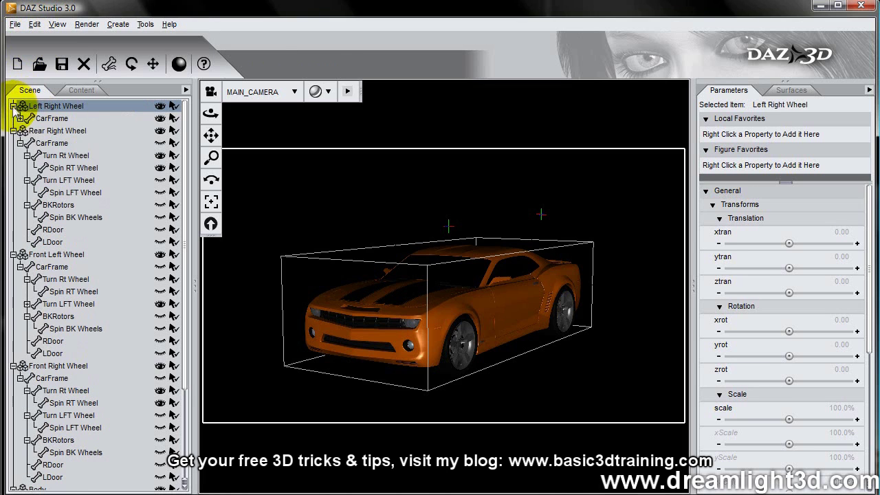
click(20, 118)
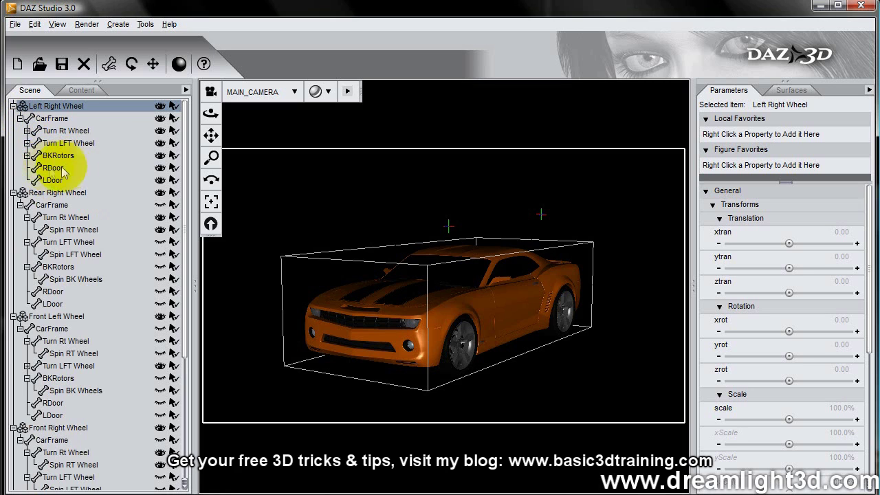
click(27, 156)
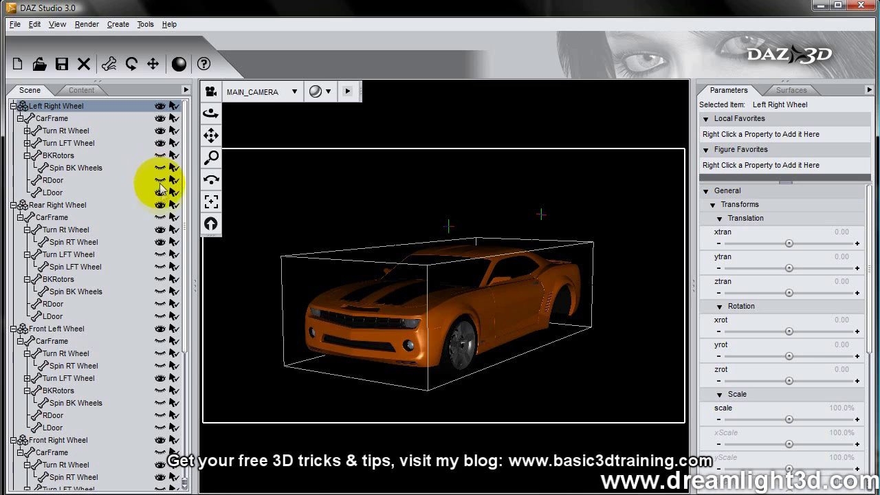
click(60, 132)
click(28, 131)
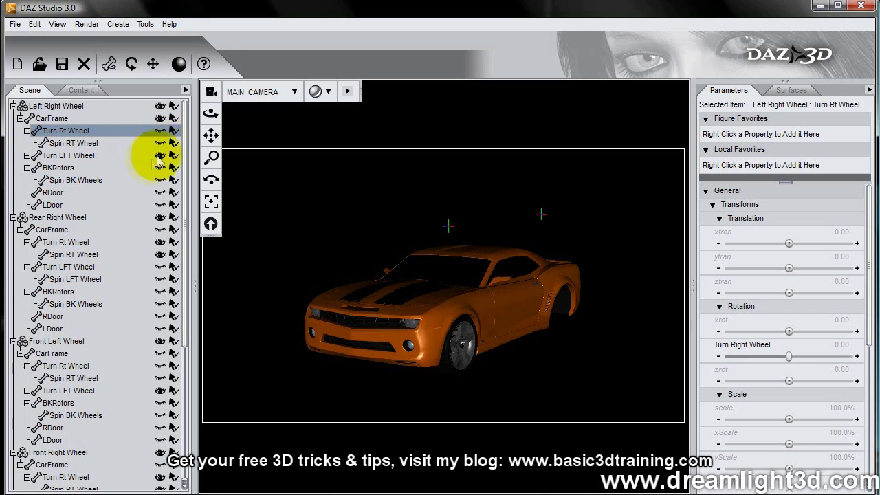
click(66, 156)
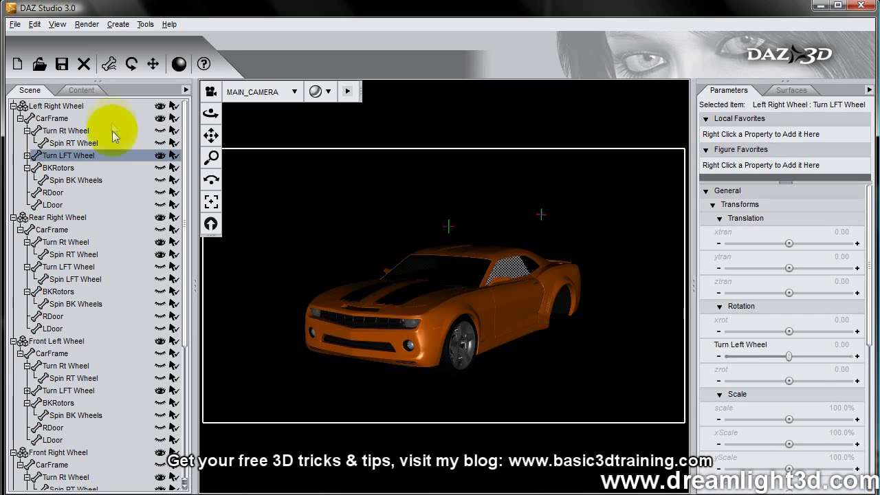
Scale the Left Right Wheel figure to 105% to match the Rear Right Wheel, and hide its CarFrame.
click(55, 218)
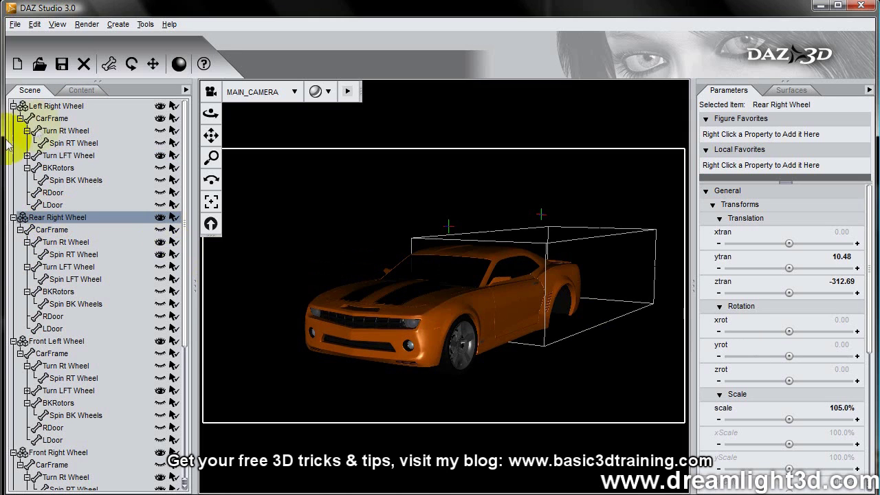
click(37, 106)
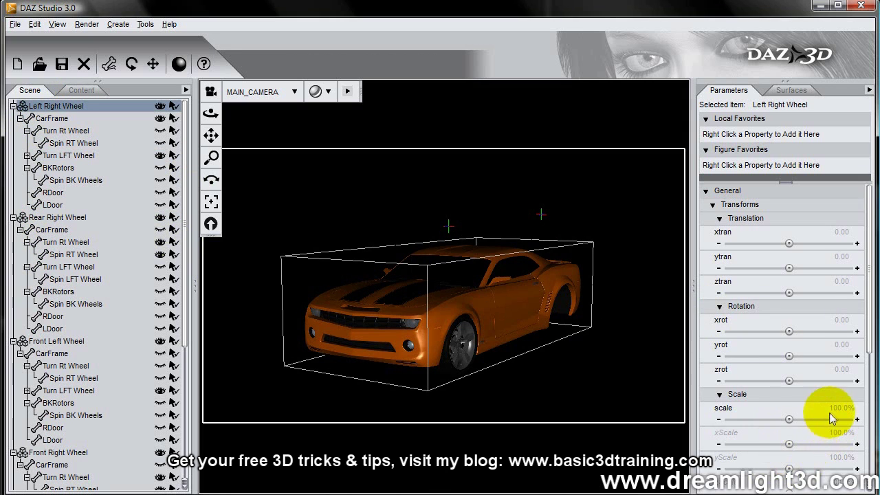
key(Return)
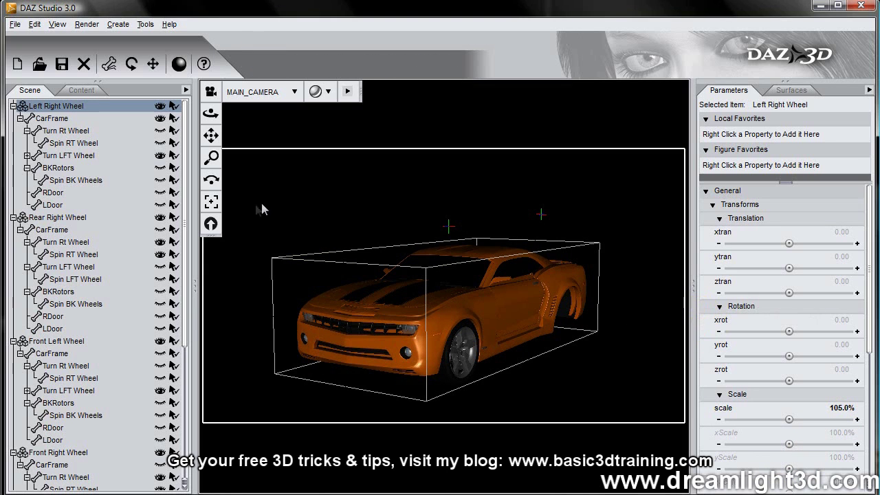
click(161, 118)
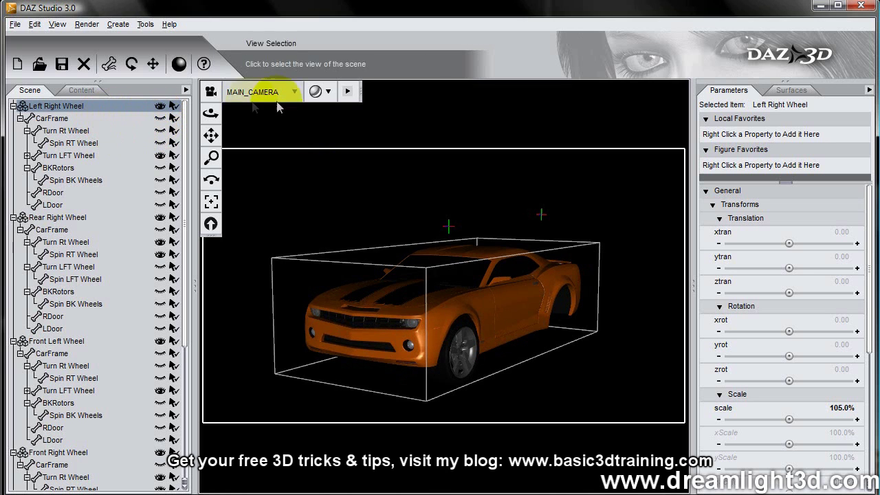
Working from the Left View, fit the Left Right Wheel into the empty rear arch with ytran 10.79 and ztran -314.29, checking it in perspective.
click(255, 91)
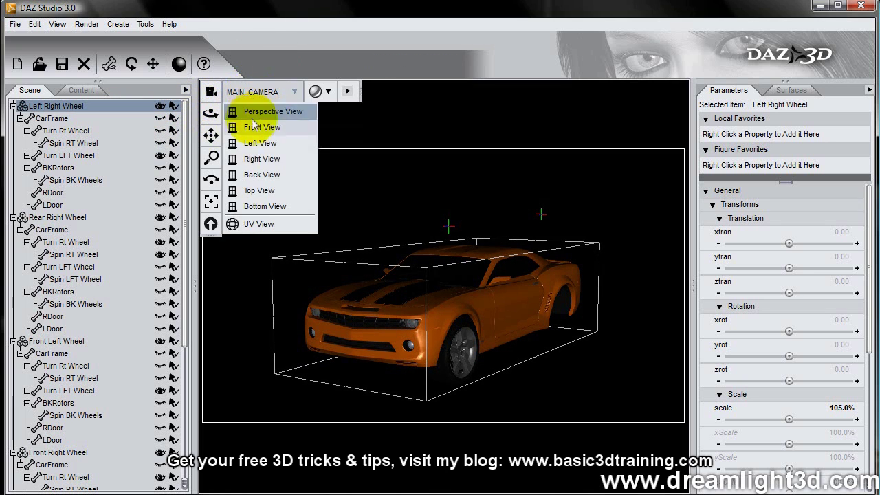
click(254, 142)
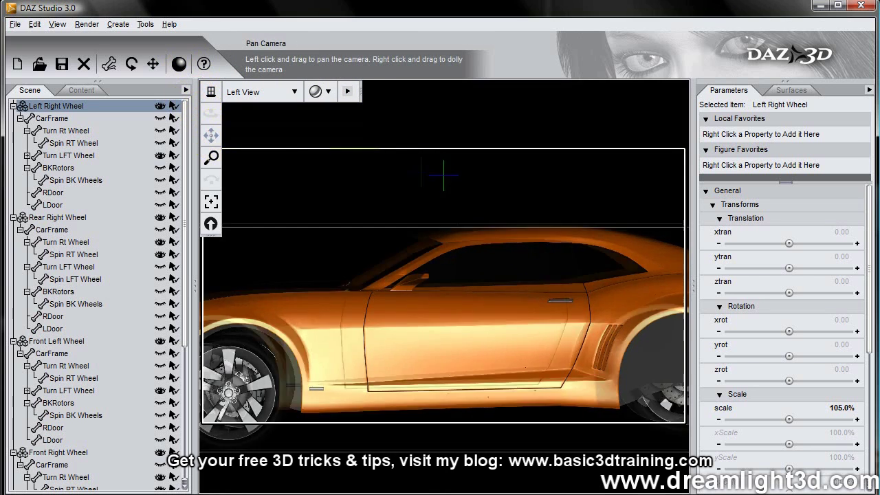
drag(210, 136, 691, 192)
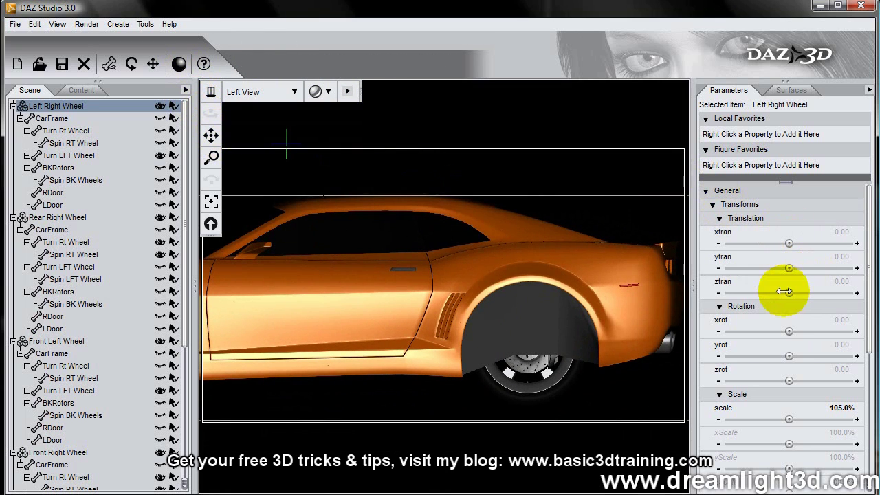
drag(788, 293, 816, 292)
drag(97, 149, 354, 147)
drag(748, 293, 747, 292)
drag(788, 268, 815, 267)
mouse_move(789, 292)
mouse_down()
mouse_move(775, 292)
mouse_move(803, 293)
mouse_up()
drag(210, 113, 356, 136)
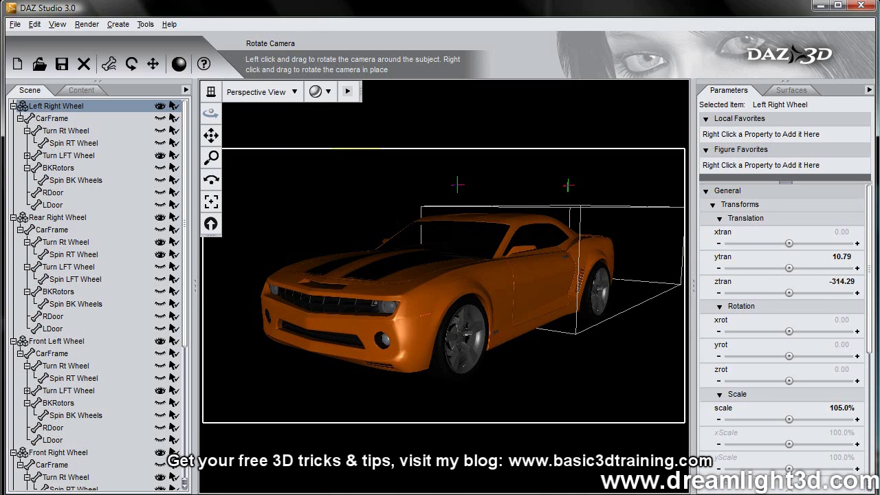
mouse_move(356, 137)
mouse_down()
mouse_move(392, 137)
mouse_move(357, 143)
mouse_up()
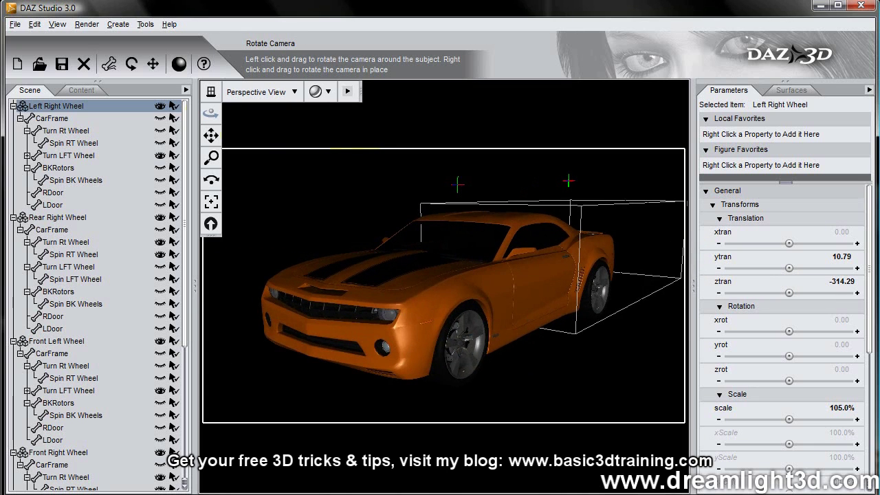
Collapse the four wheel figures and the Body figure in the scene hierarchy.
click(12, 106)
click(13, 118)
click(12, 130)
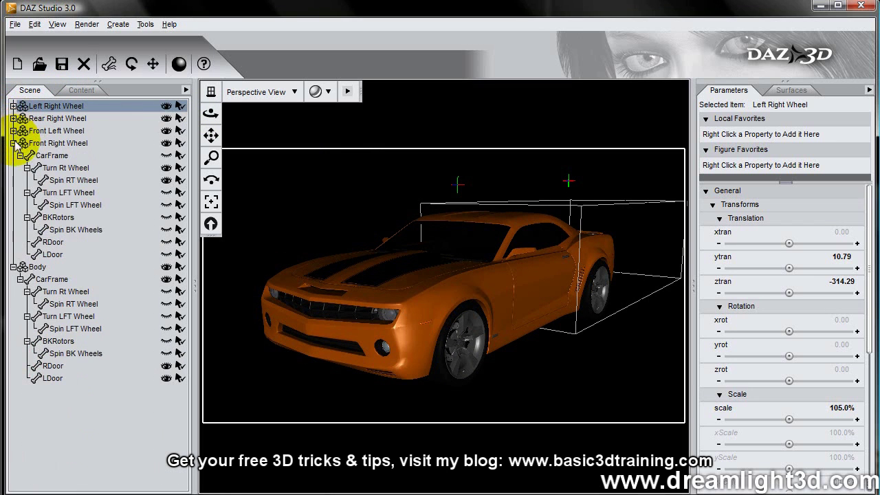
click(13, 144)
click(13, 155)
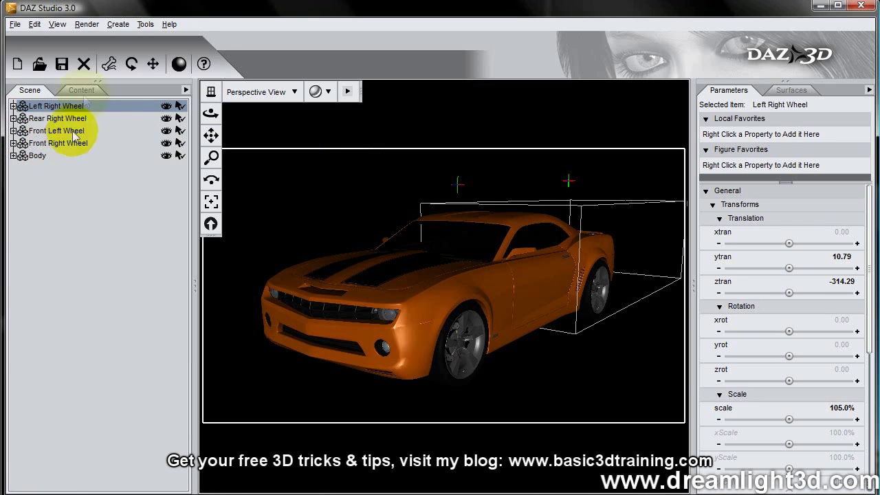
Create a new null named Car.
click(117, 25)
click(141, 108)
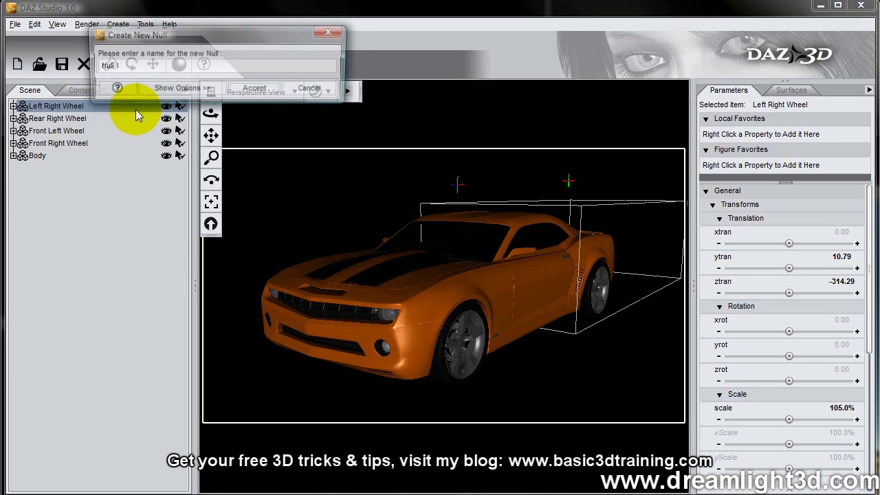
drag(161, 70, 59, 68)
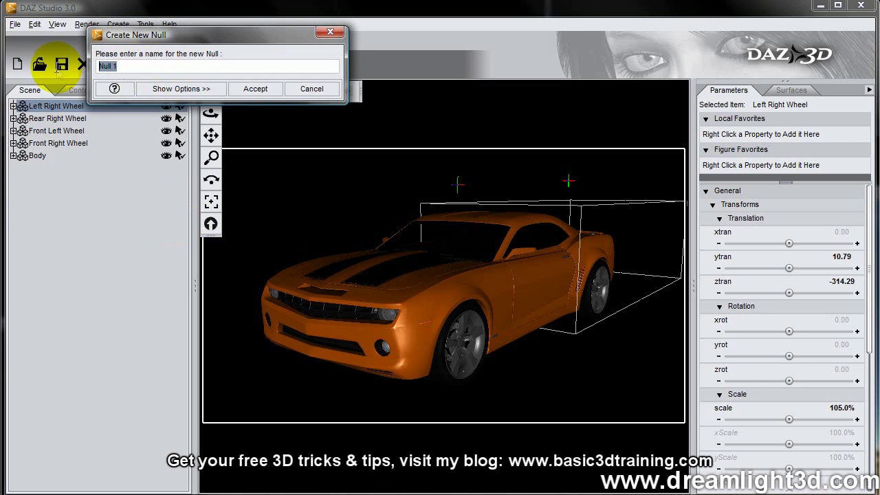
key(Return)
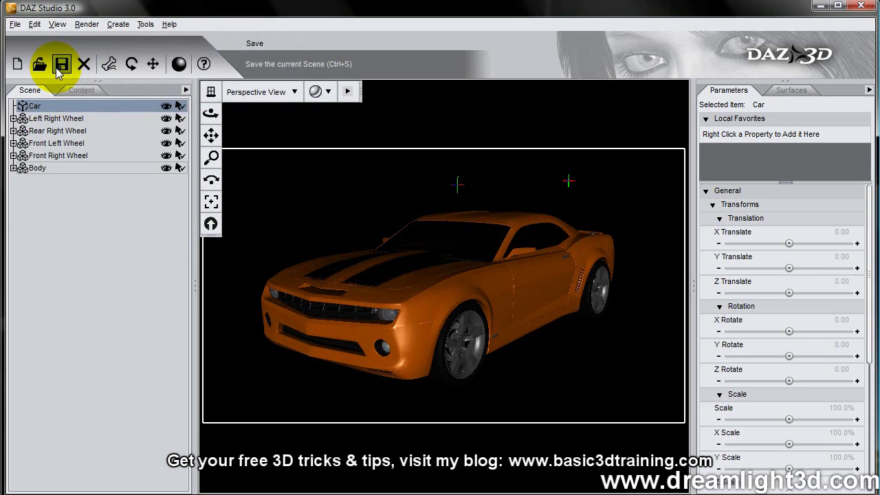
Parent the four wheel figures and the Body figure to the Car null.
click(55, 118)
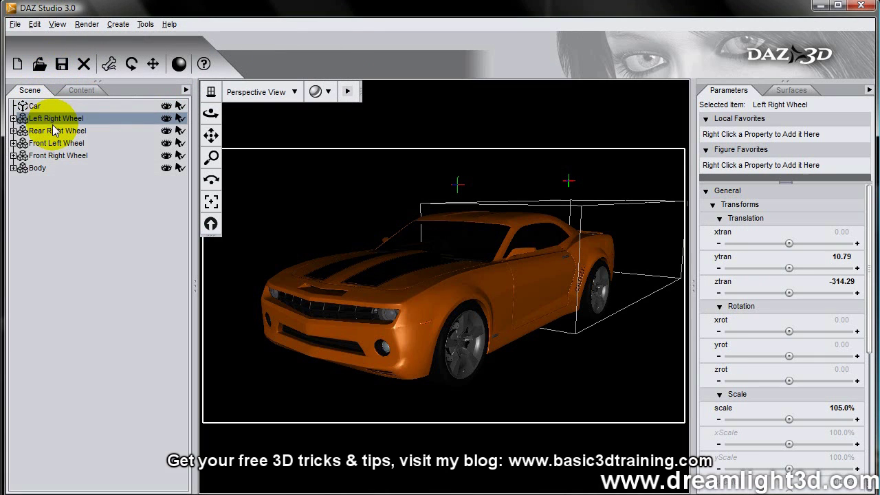
shift+click(38, 168)
scroll(91, 170, up, 4)
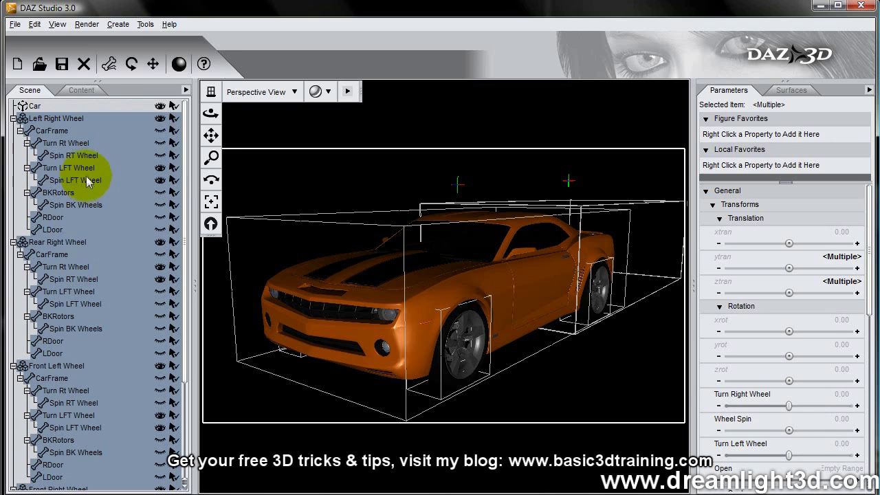
drag(47, 119, 36, 107)
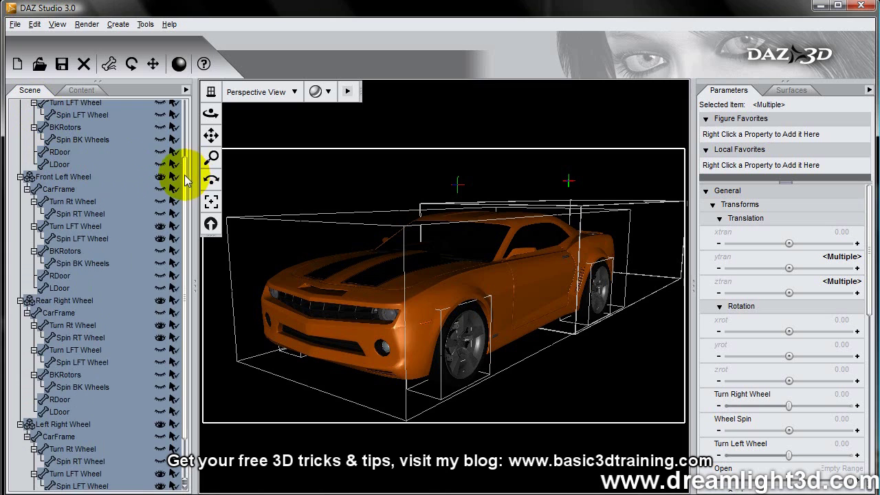
Collapse the whole scene hierarchy, expand only Car to list its five figures, and clear the selection.
scroll(182, 175, up, 2)
click(186, 90)
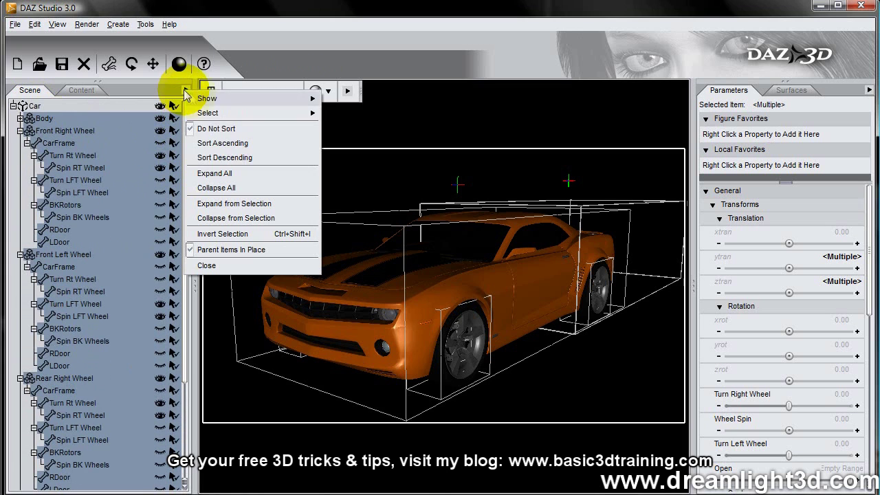
click(214, 187)
click(13, 106)
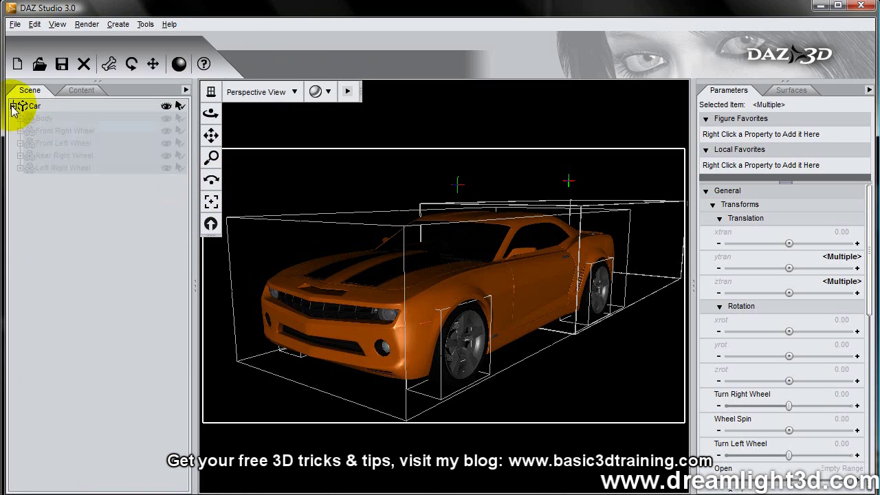
click(51, 219)
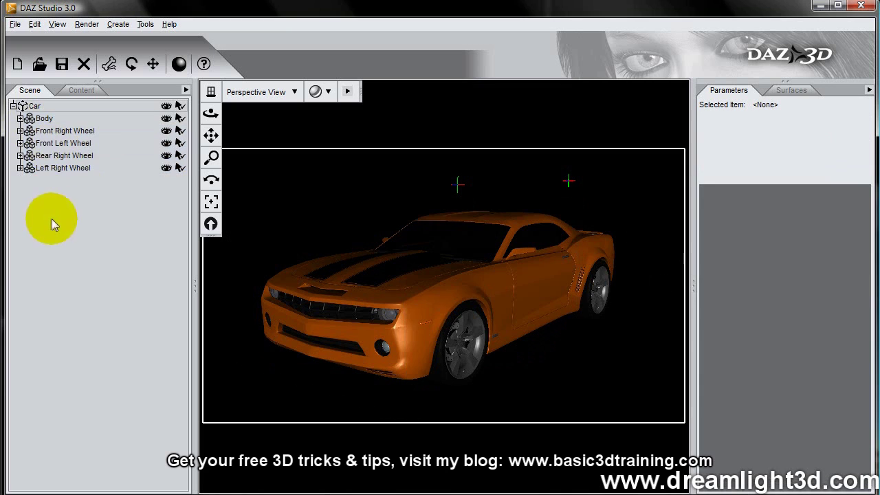
Move the whole car by its Car null to about X -15.02 and Z -18.87.
click(35, 105)
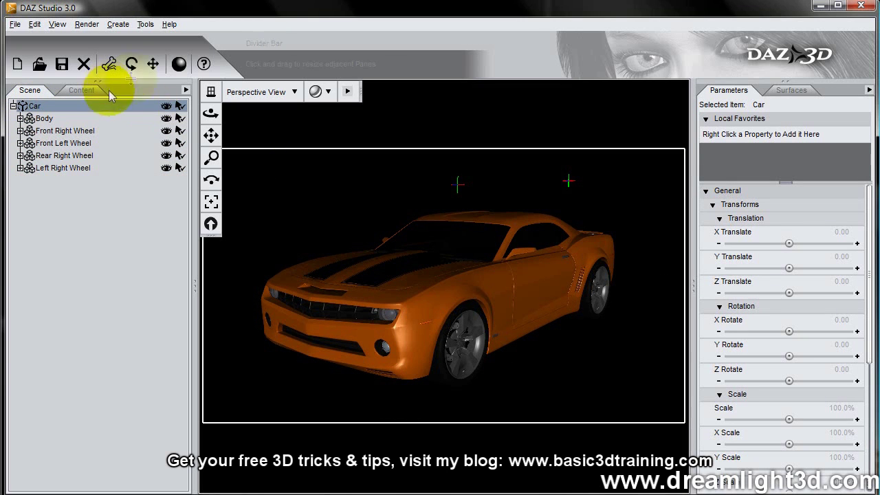
click(152, 63)
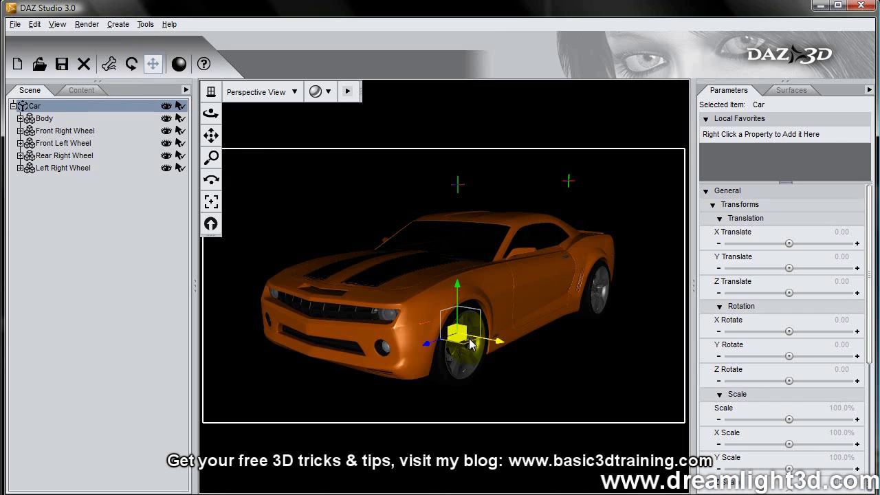
drag(480, 341, 459, 329)
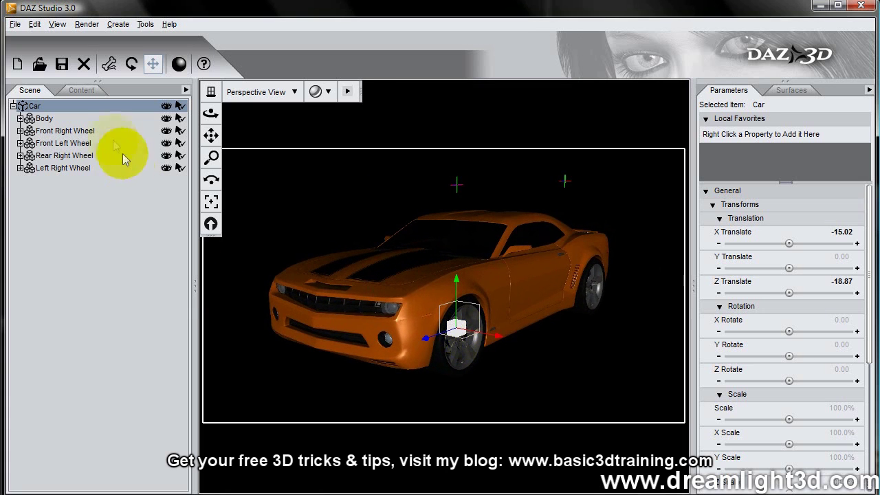
Try out the movement and Turn Left Wheel settings of Turn LFT Wheel inside the Front Left Wheel figure, and collapse that figure.
click(44, 119)
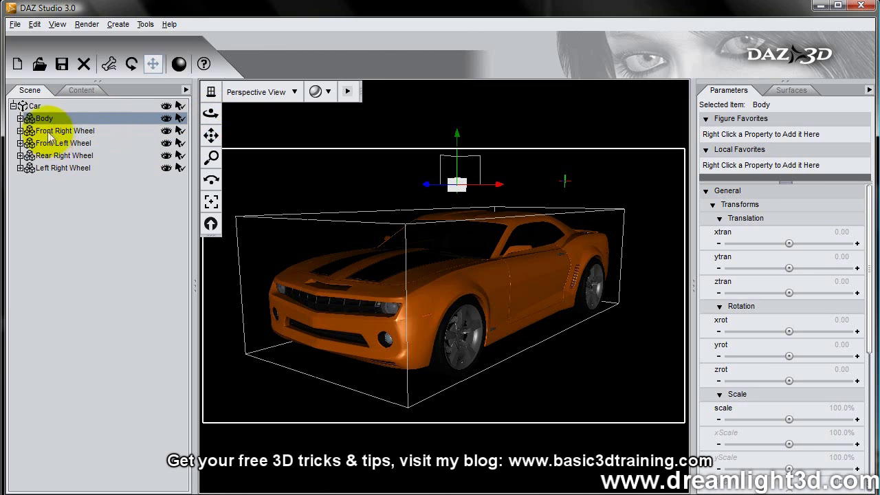
click(53, 145)
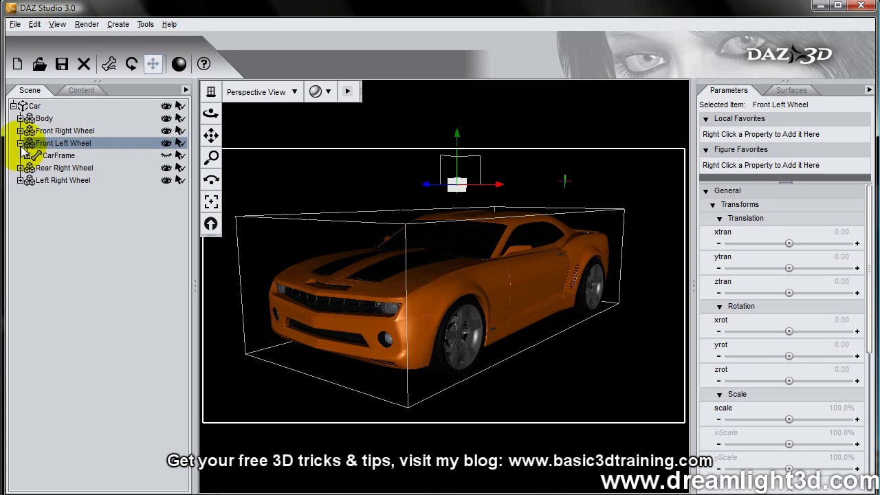
click(27, 155)
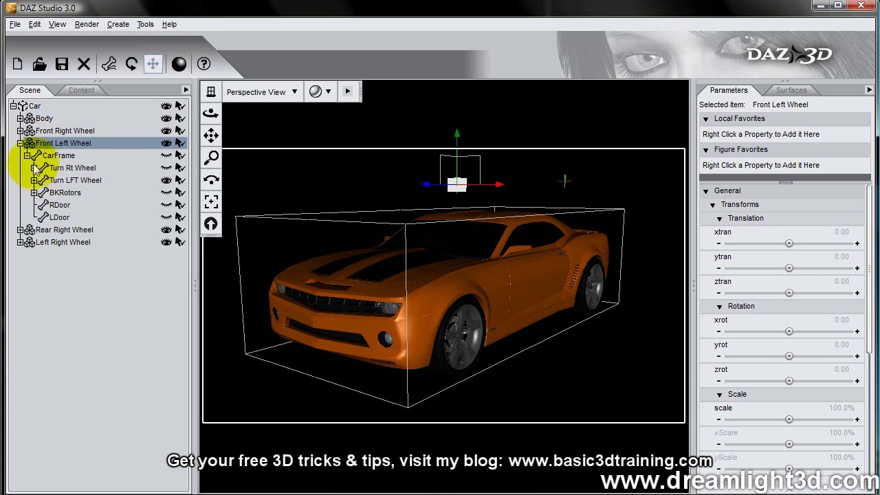
click(61, 180)
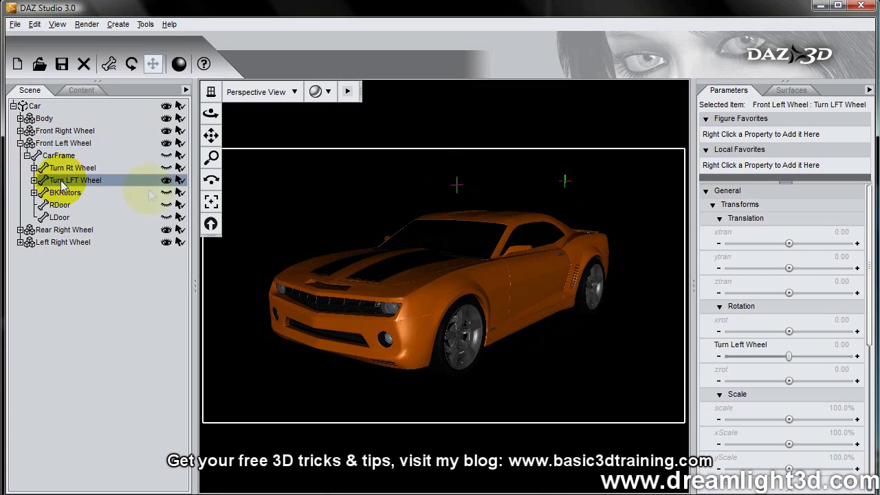
drag(789, 267, 782, 267)
click(842, 256)
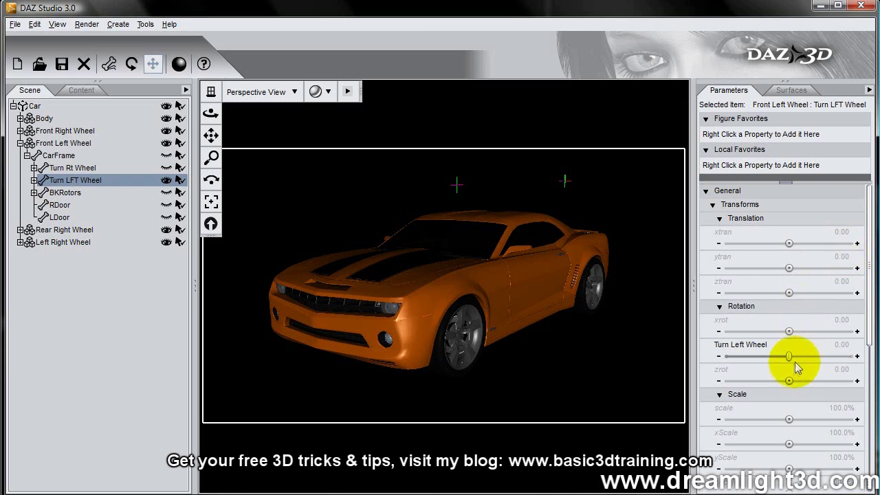
drag(788, 355, 839, 355)
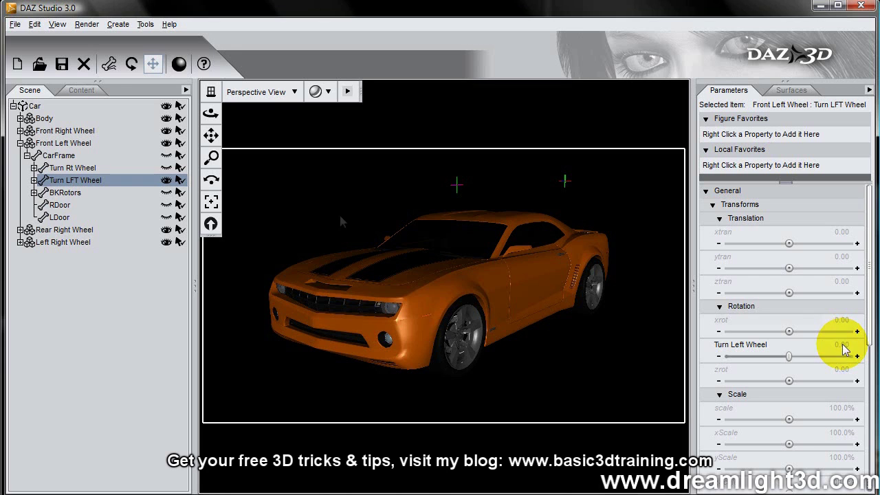
click(20, 143)
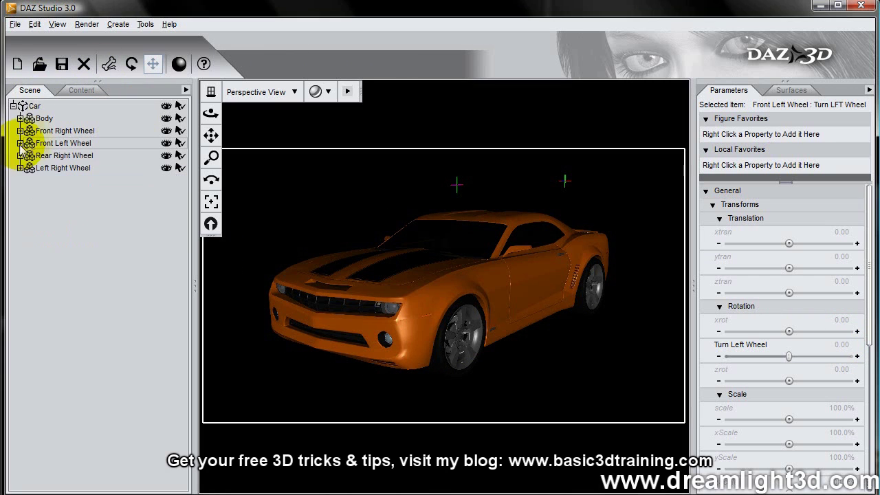
Select the Body figure and save the scene as a new file named Scene3_PoserCar2.
click(31, 118)
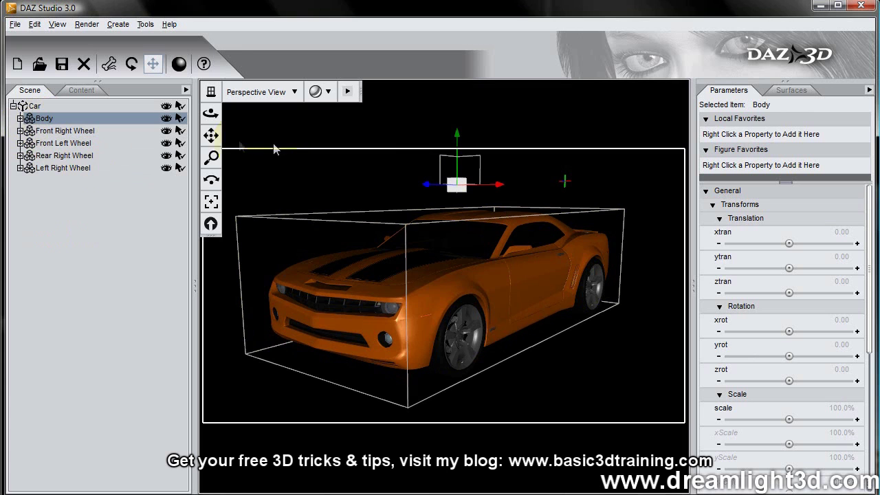
click(15, 24)
mouse_move(43, 109)
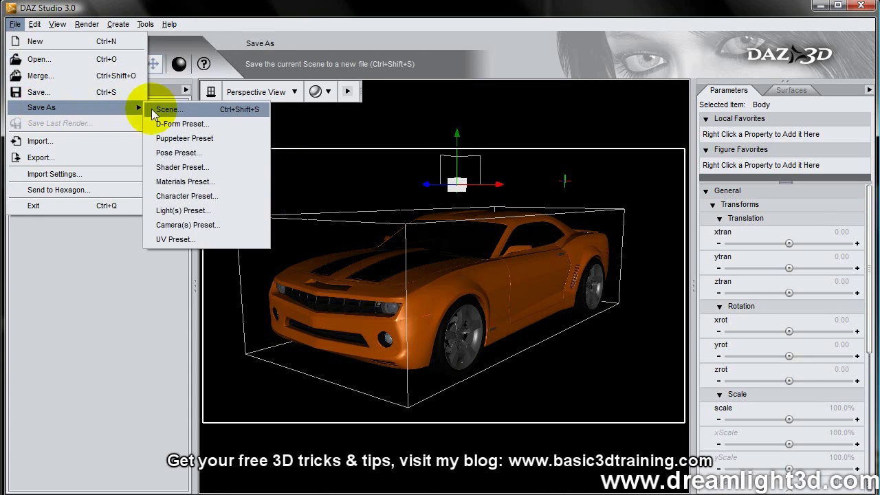
click(151, 109)
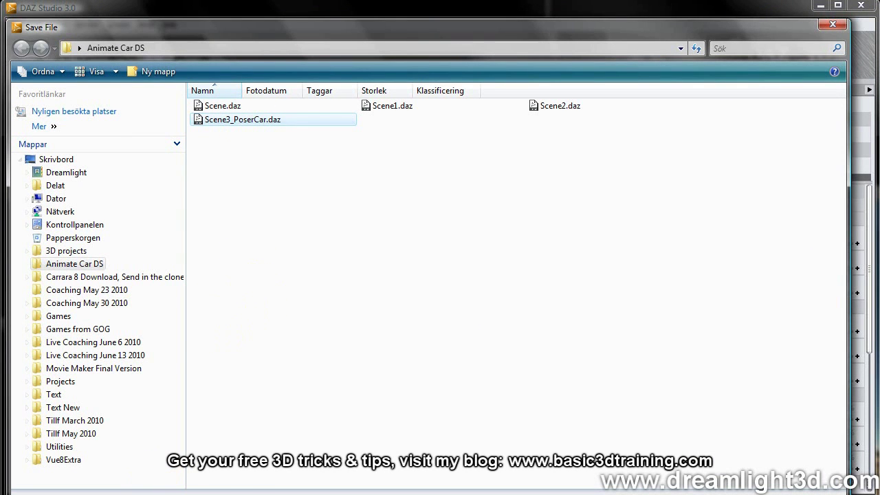
double_click(161, 382)
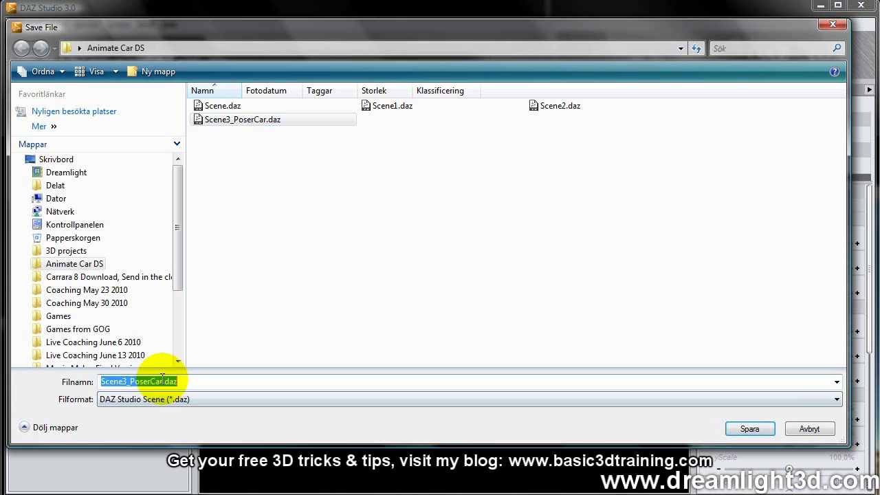
key(Return)
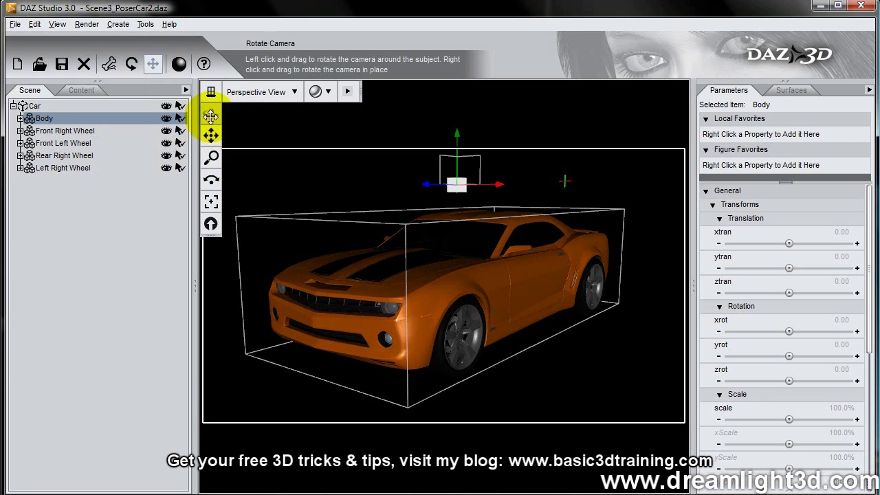
View the car from the front and tilt the Body figure to a zrot of about 3.21.
drag(211, 112, 255, 114)
drag(211, 156, 211, 113)
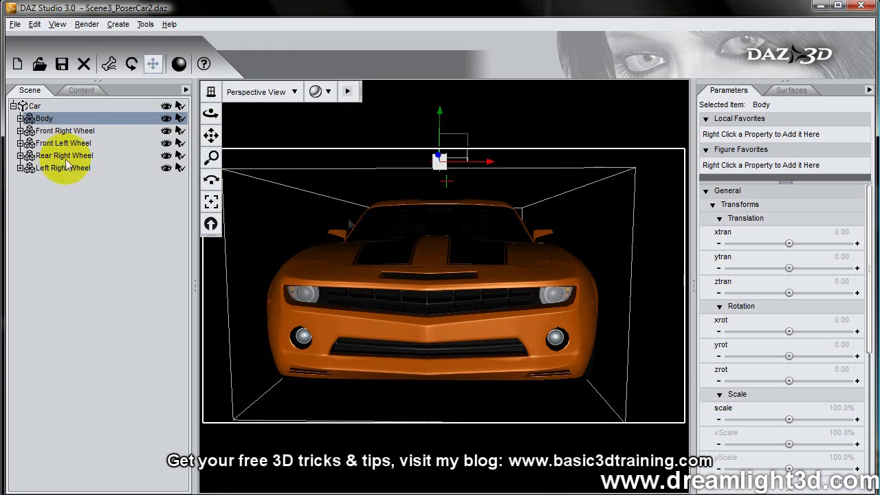
mouse_move(785, 381)
mouse_down()
mouse_move(774, 381)
mouse_move(798, 381)
mouse_up()
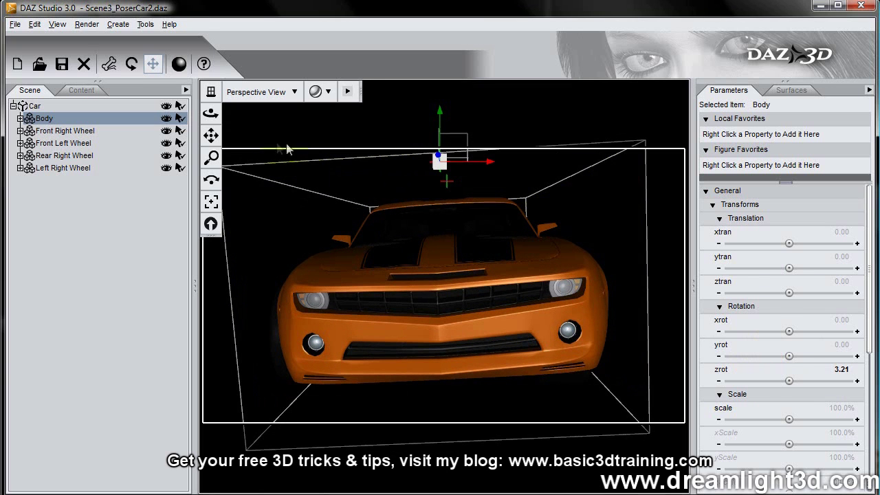
In a wireframe Front View, shift the tilted Body sideways to an xtran of about -4.71 to centre it between the wheels.
click(265, 91)
click(265, 127)
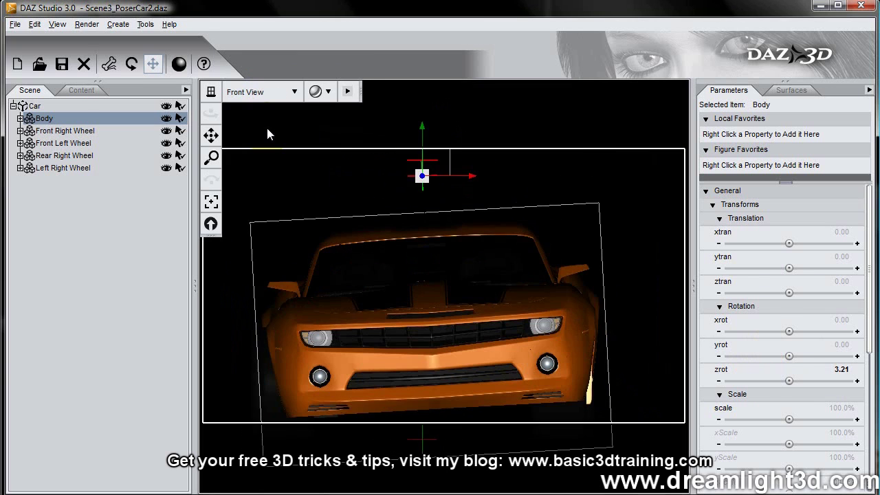
click(315, 92)
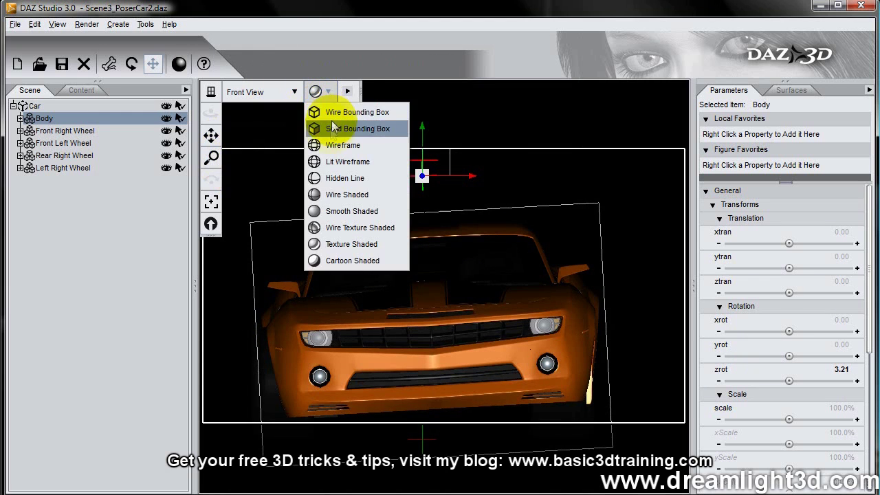
click(329, 146)
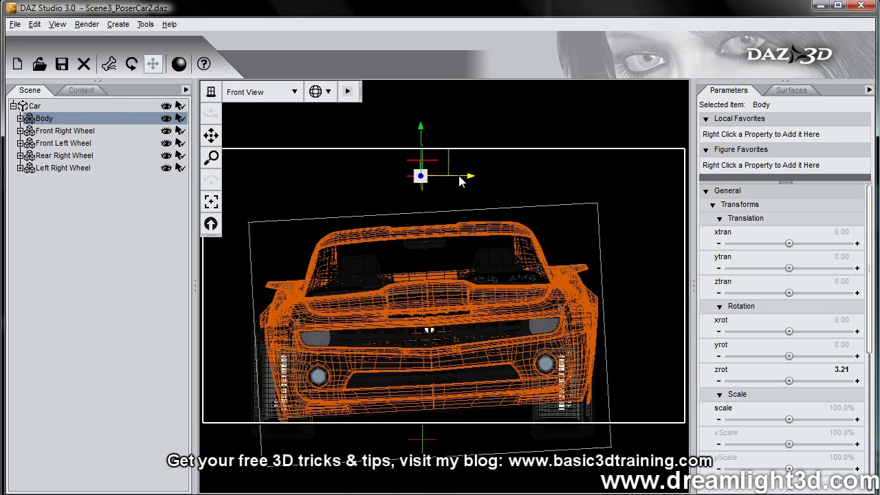
drag(465, 180, 456, 181)
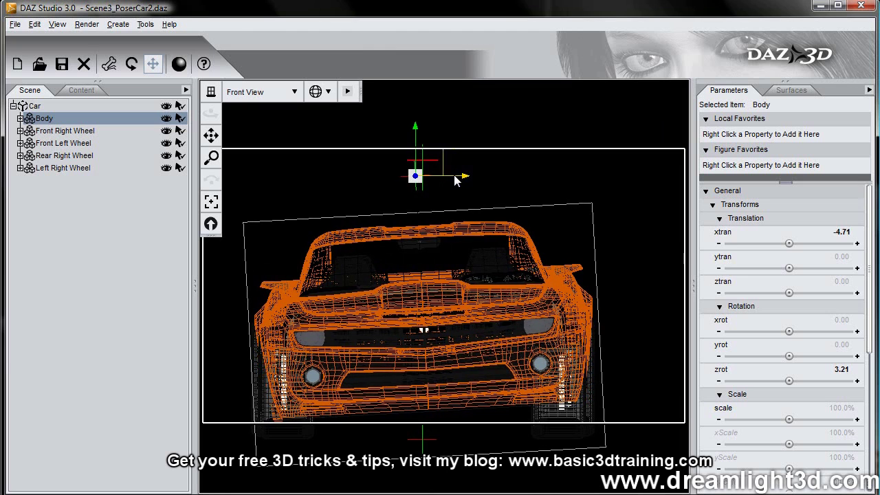
Return to the Perspective View with Texture Shaded display and examine the tilted body over the wheels from both sides.
click(263, 96)
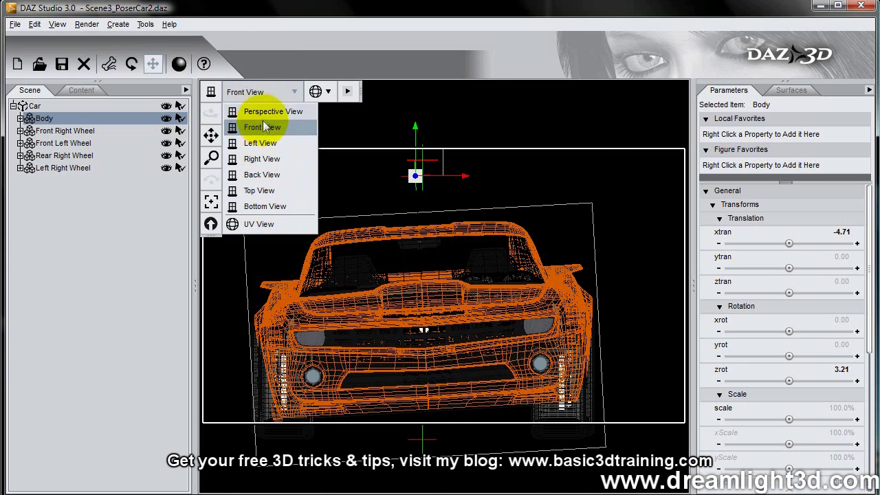
click(267, 112)
click(294, 93)
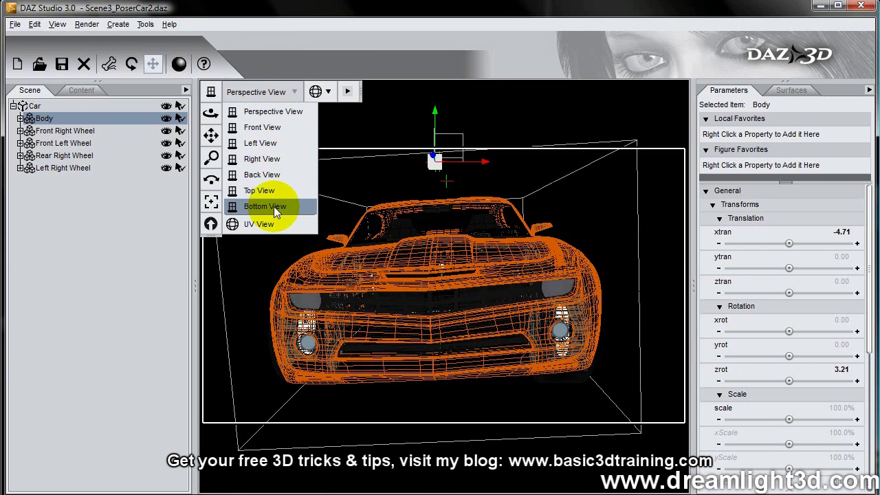
click(316, 91)
click(320, 242)
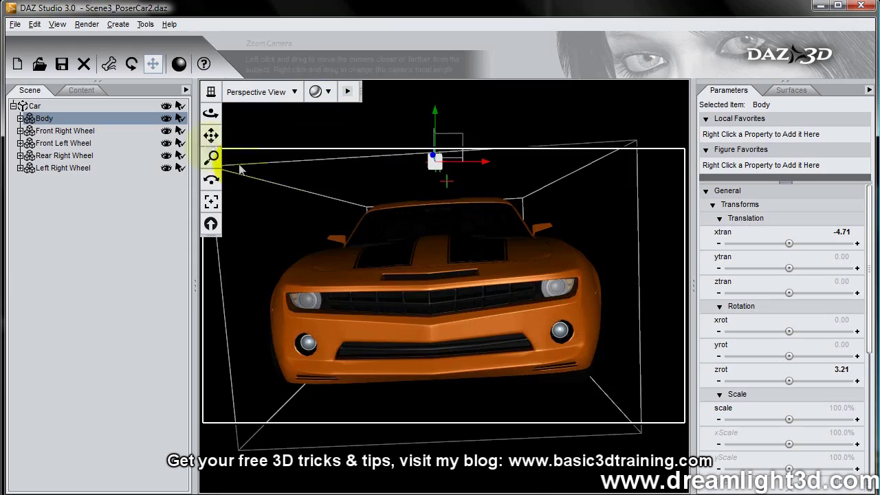
drag(211, 114, 124, 113)
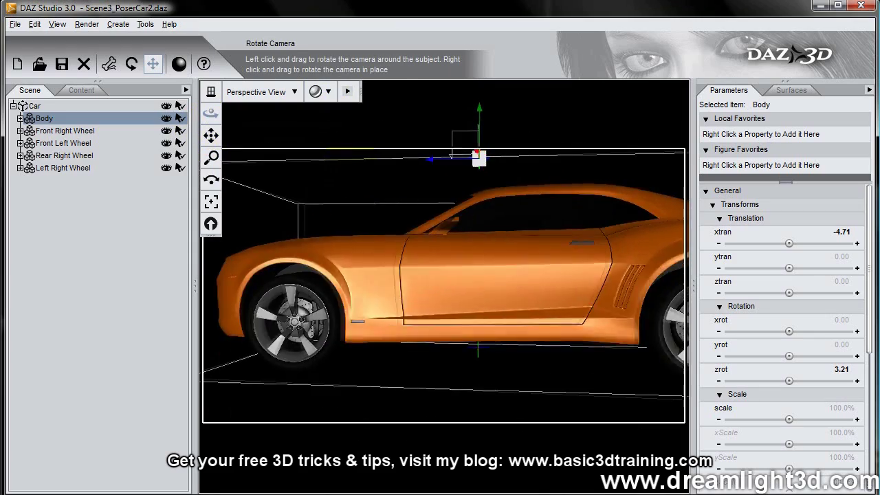
drag(286, 112, 210, 112)
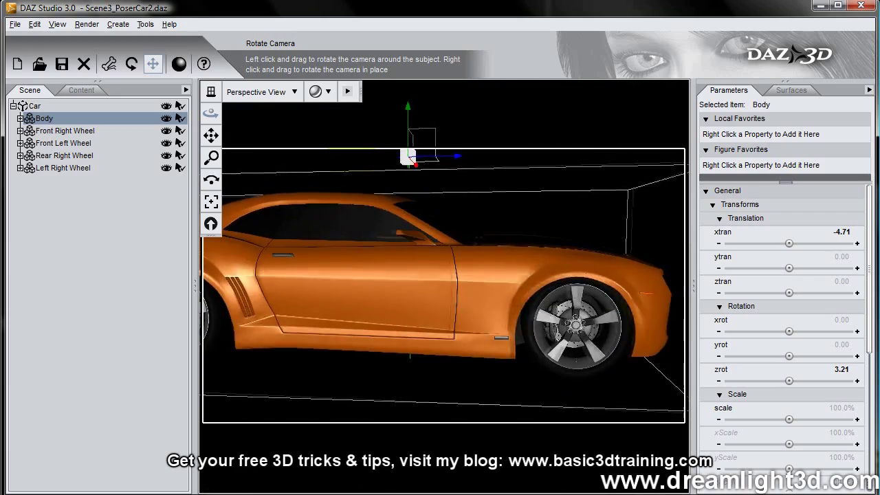
Reset the Body's xtran and zrot to 0 so the tilt and sideways offset are removed.
drag(423, 113, 633, 113)
drag(457, 113, 187, 112)
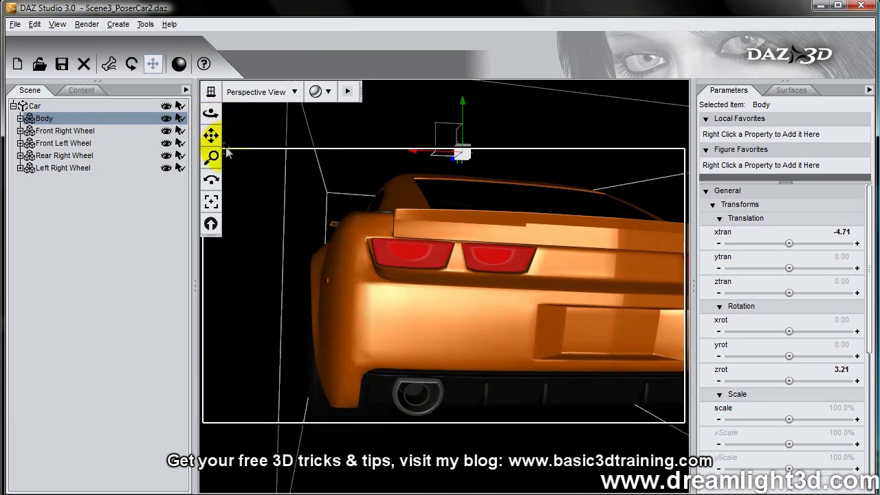
drag(212, 157, 212, 169)
click(214, 118)
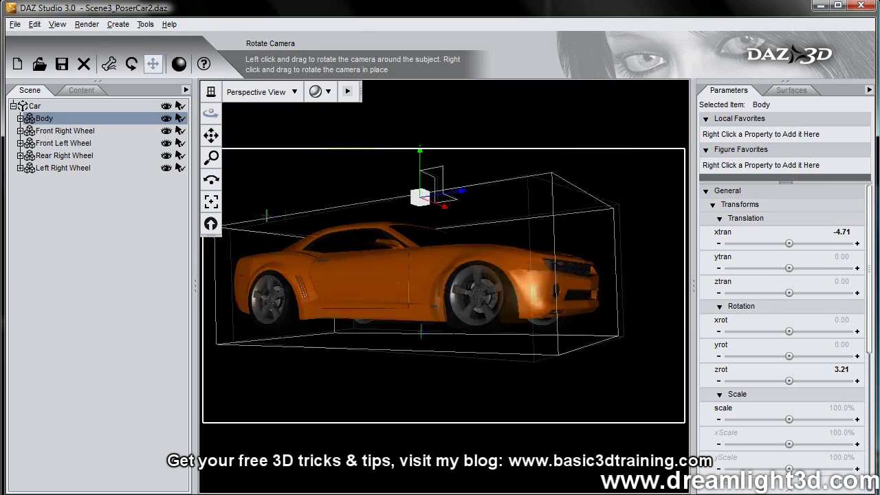
drag(210, 113, 141, 113)
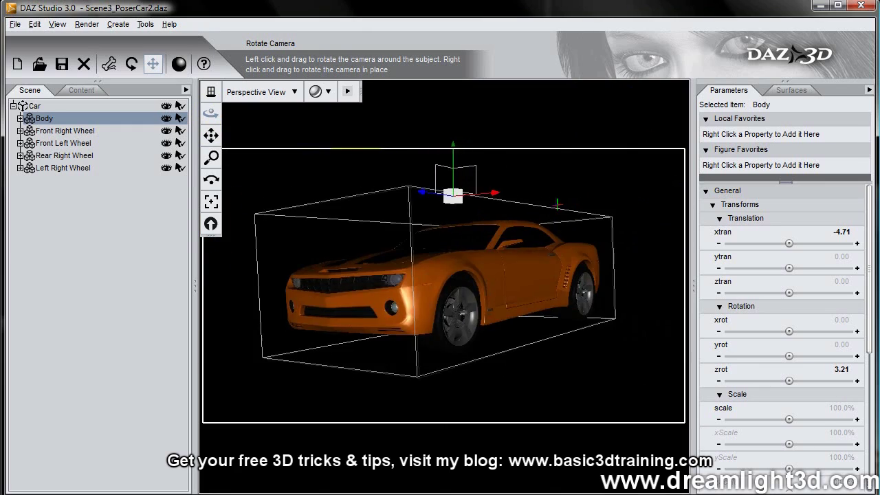
mouse_move(210, 135)
mouse_down()
mouse_move(220, 141)
mouse_move(212, 141)
mouse_up()
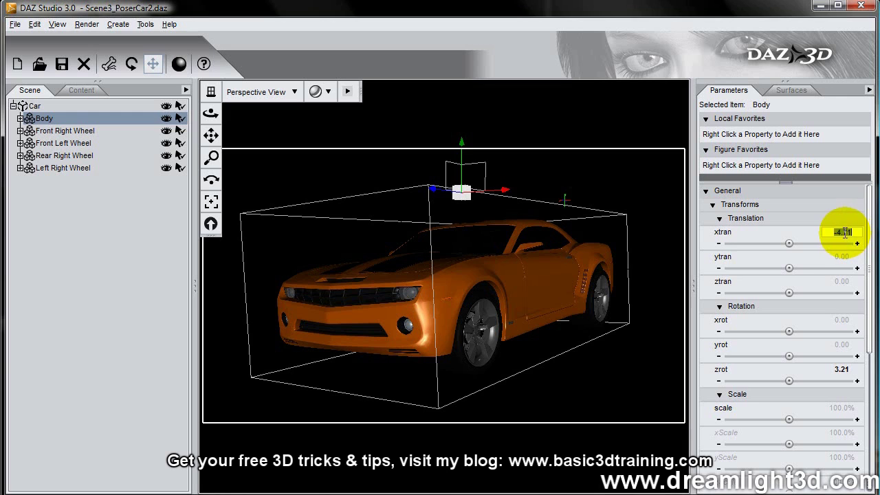
text(0)
key(Return)
click(843, 370)
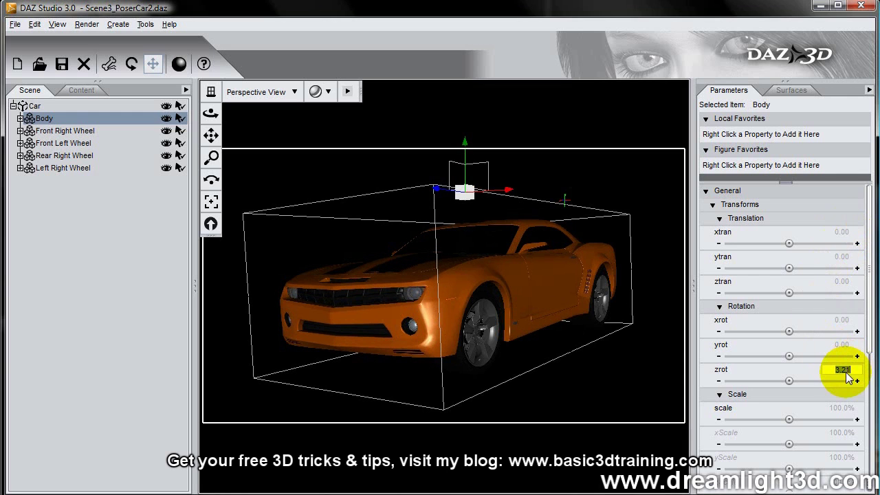
text(0)
key(Return)
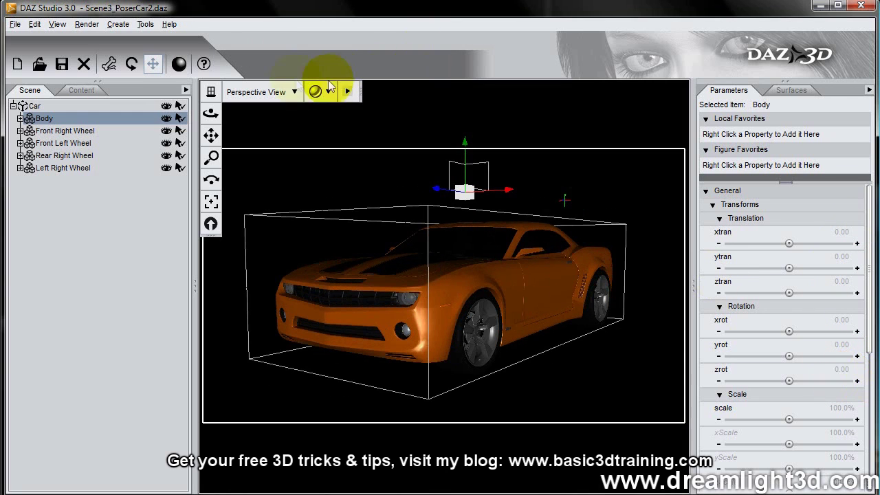
From a side view of the car, try sliding the Body forward to a ztran of about 27.91 and undo the move.
drag(210, 113, 355, 136)
drag(211, 157, 211, 184)
drag(211, 135, 193, 135)
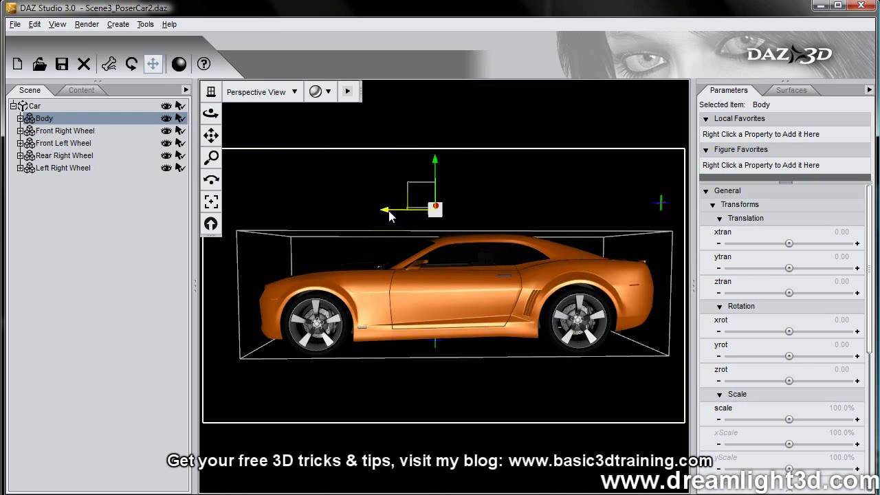
drag(389, 216, 371, 208)
click(34, 24)
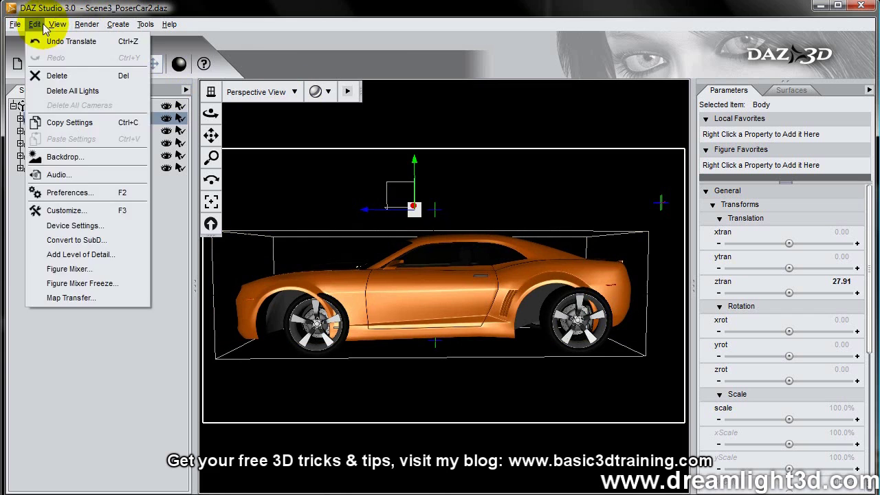
click(34, 24)
click(34, 24)
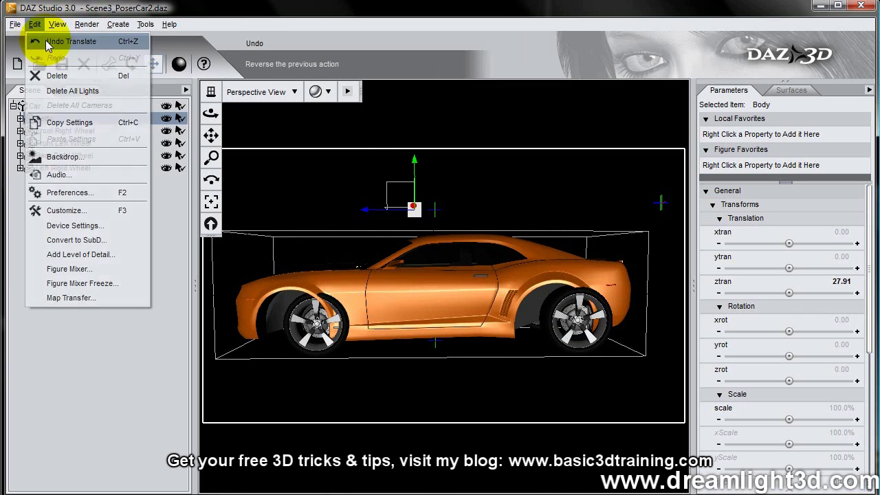
click(46, 40)
Shift the whole Car null along its length to a Z Translate of about -19.82, and reselect the Body.
click(42, 106)
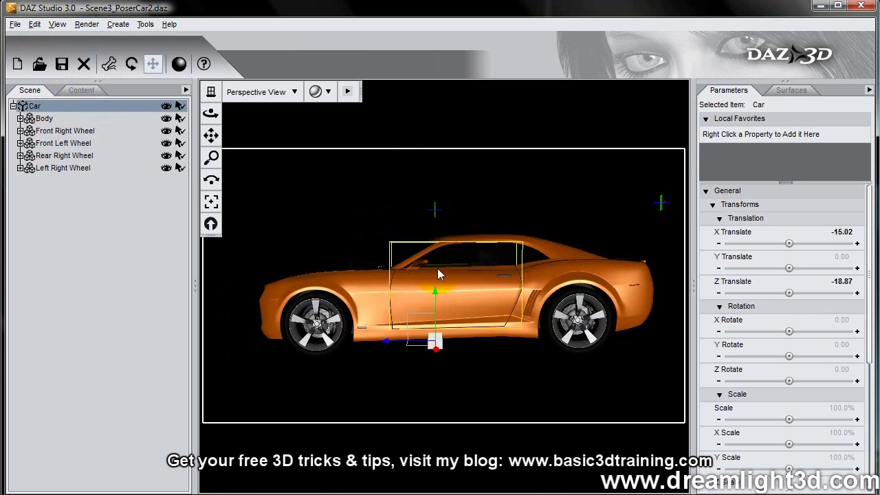
drag(401, 339, 457, 341)
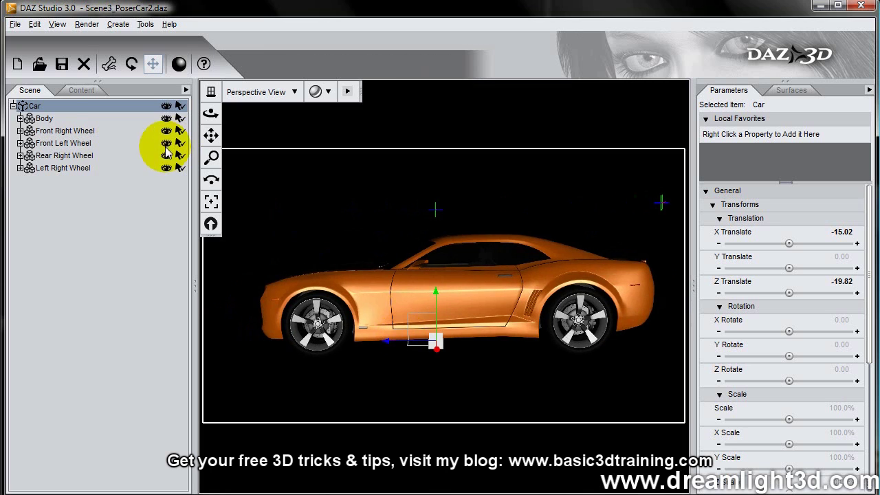
click(46, 118)
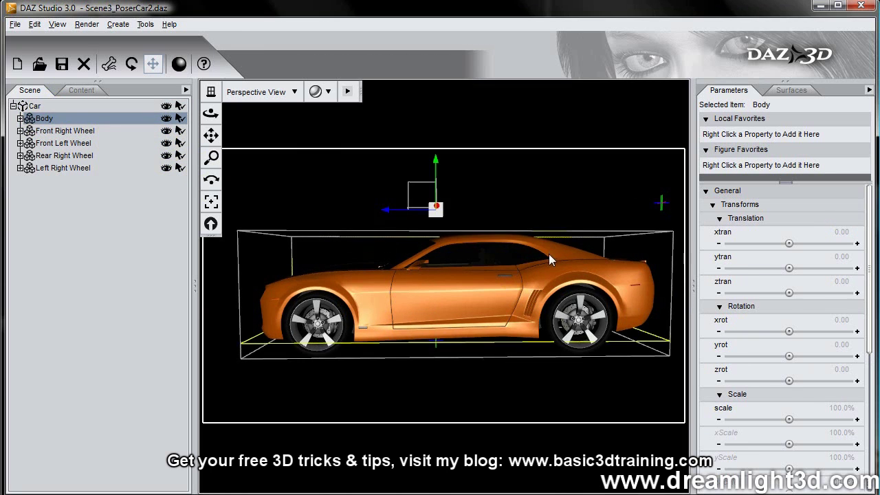
click(786, 354)
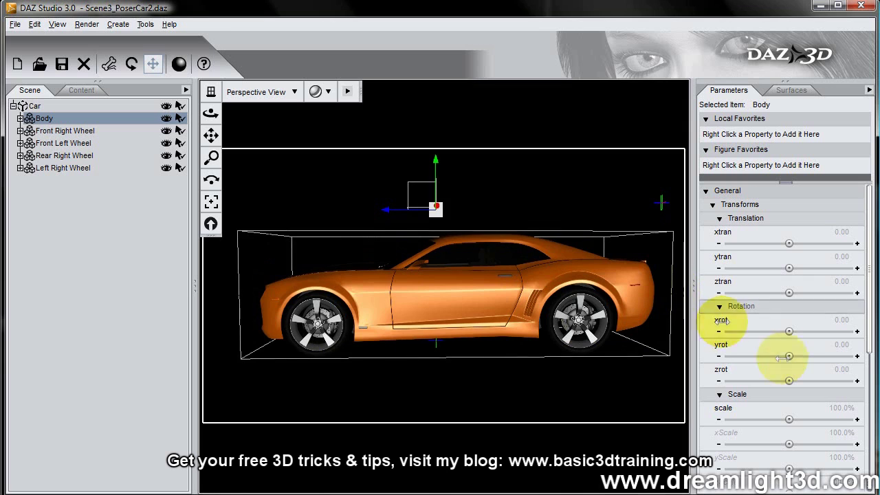
Show the Timeline, widen it across the viewport and set the animation length to 100 frames.
click(60, 27)
mouse_move(84, 84)
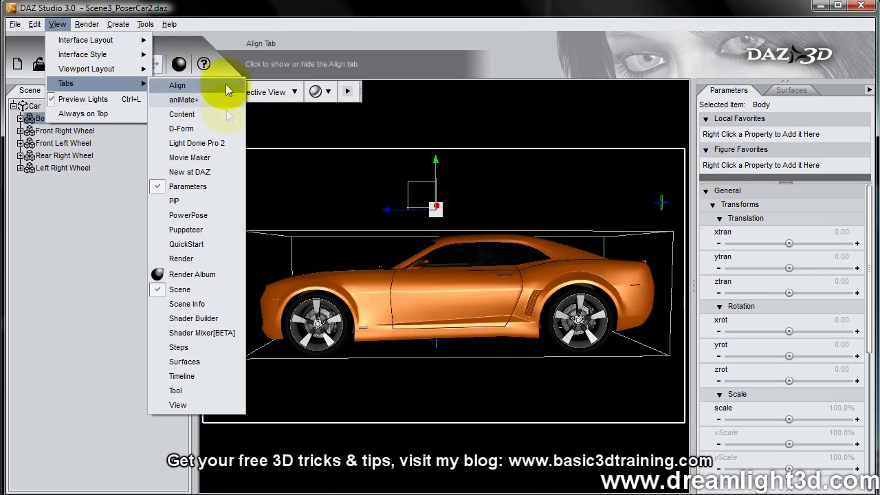
click(188, 375)
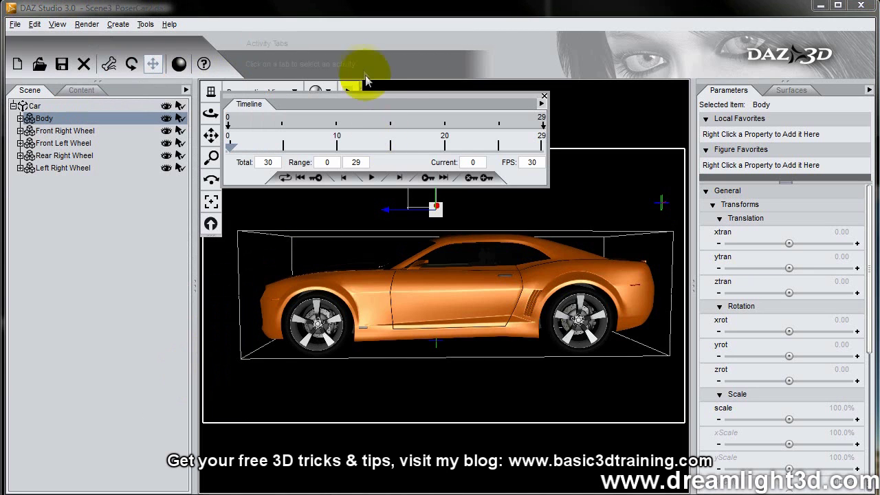
drag(337, 92, 347, 105)
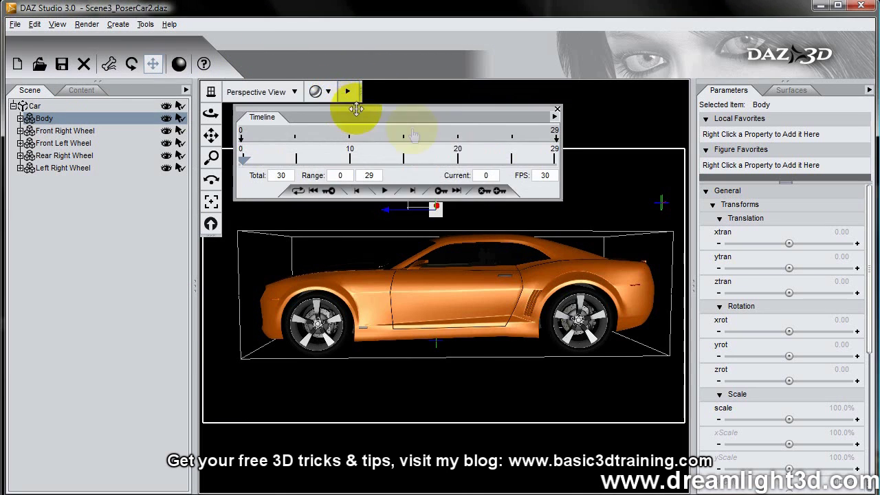
drag(566, 165, 811, 156)
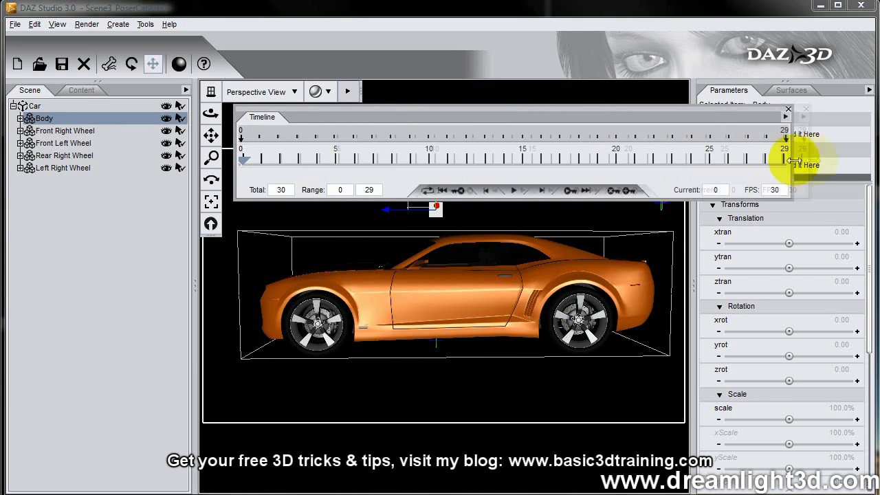
drag(284, 189, 232, 189)
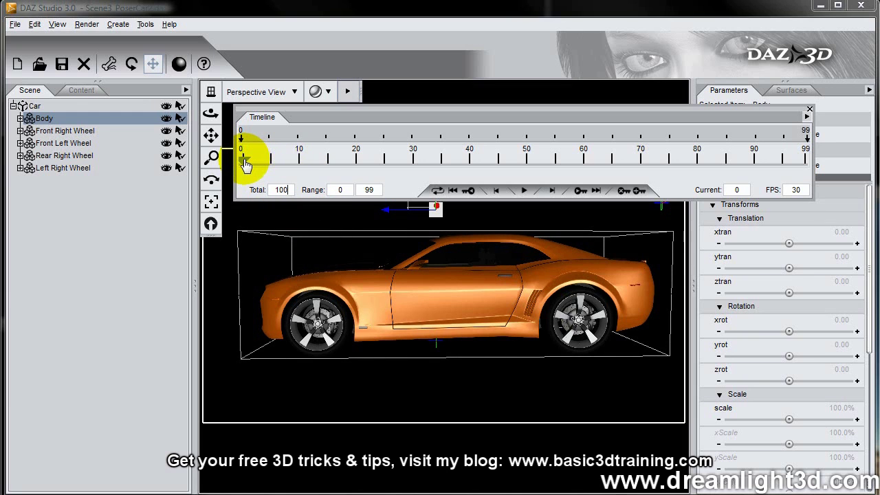
At frame 99, move the Car null forward to a Z Translate of about 625.80.
drag(246, 163, 839, 172)
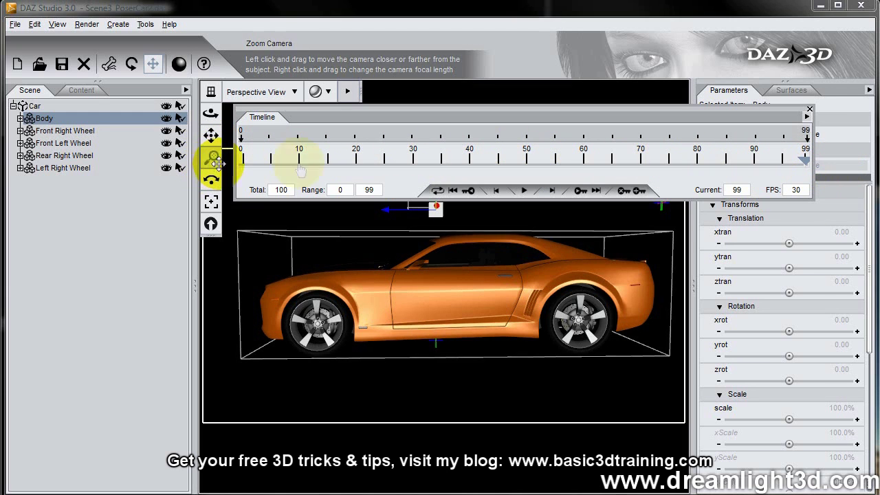
click(29, 108)
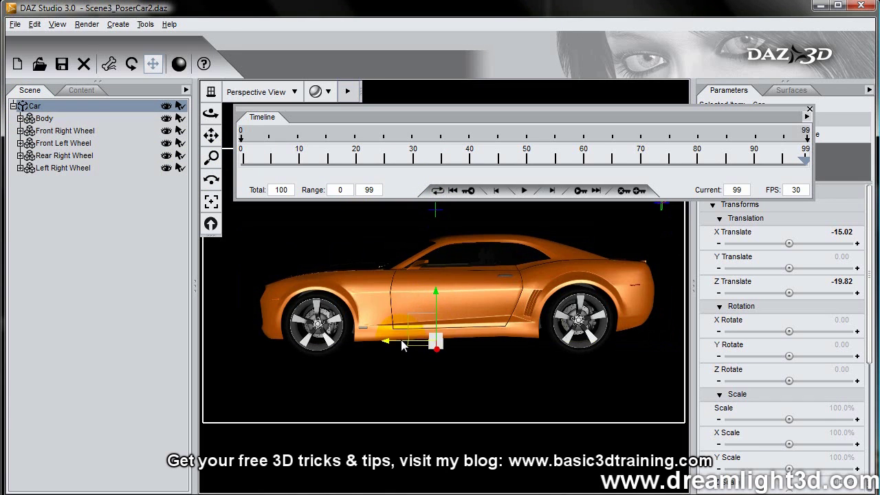
drag(403, 346, 7, 316)
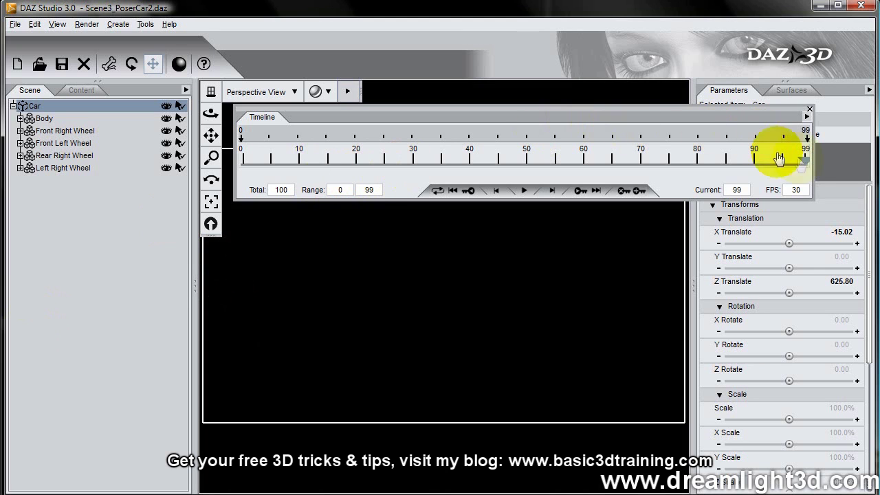
Play the car's forward movement from frame 0, stop it and return to the first frame.
drag(803, 161, 172, 155)
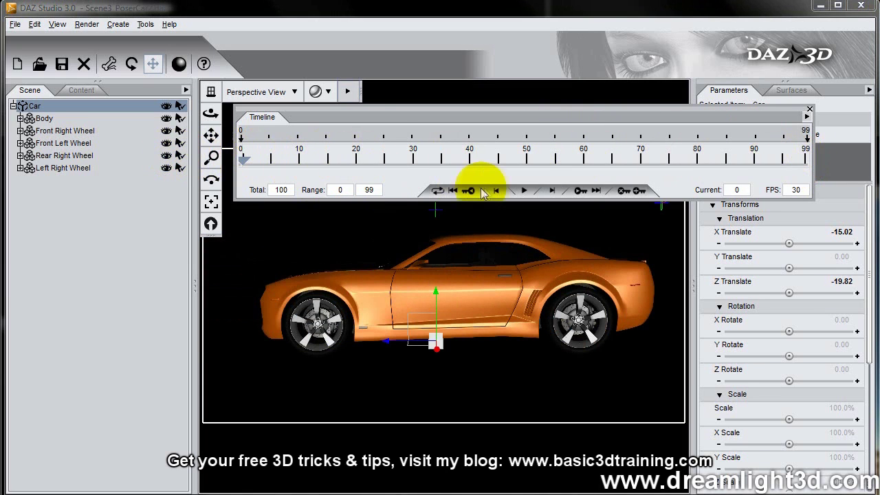
click(521, 191)
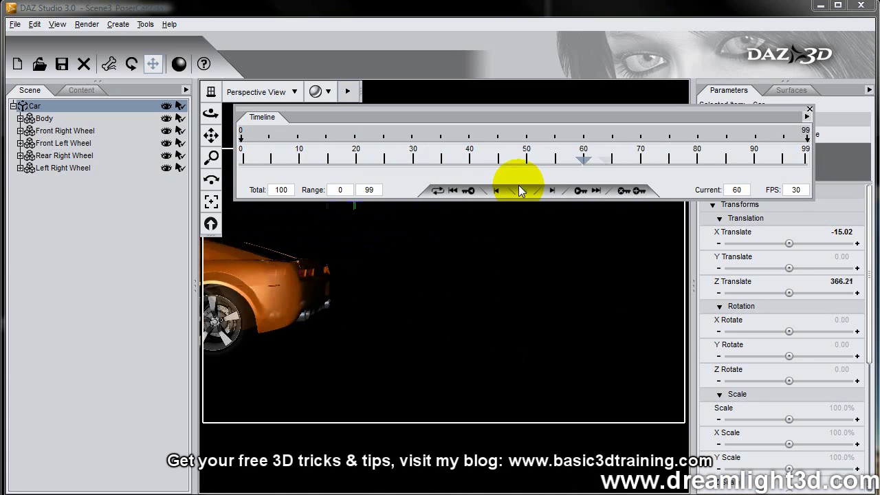
click(521, 191)
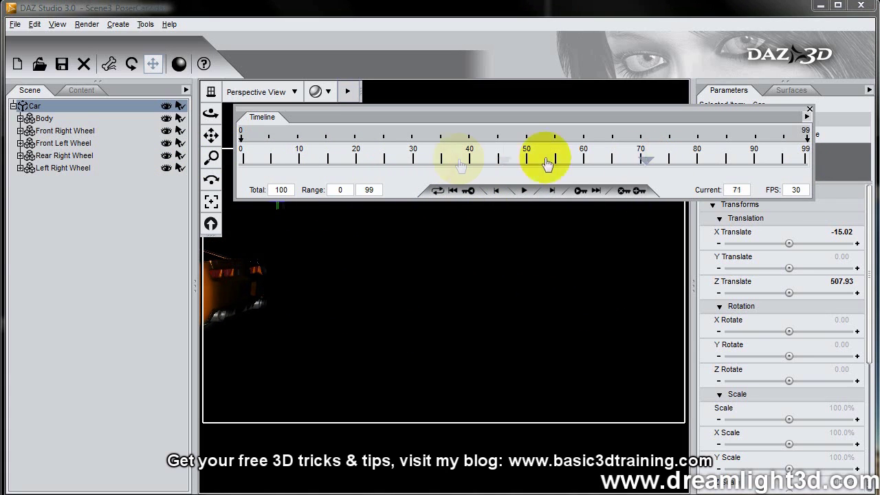
drag(547, 163, 213, 158)
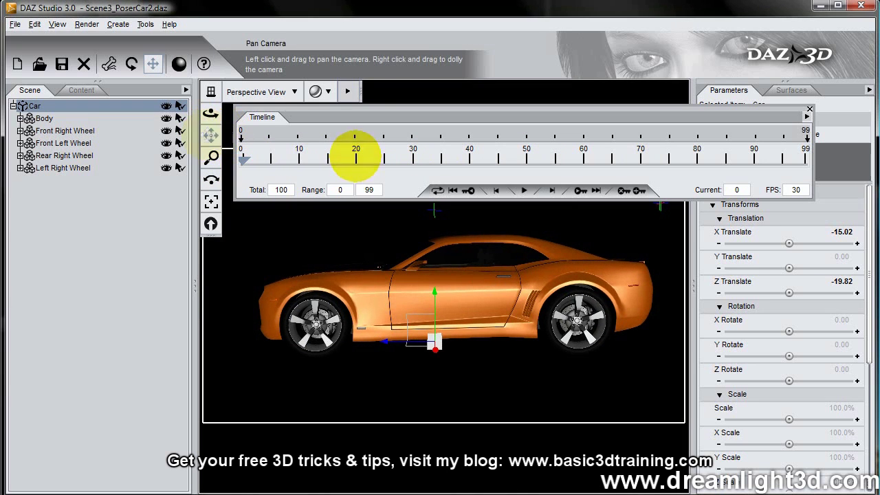
At frame 0, set the Body's xrot to -2 and offset it to a ztran of about -3.69 and a ytran of about 0.43.
drag(208, 155, 346, 153)
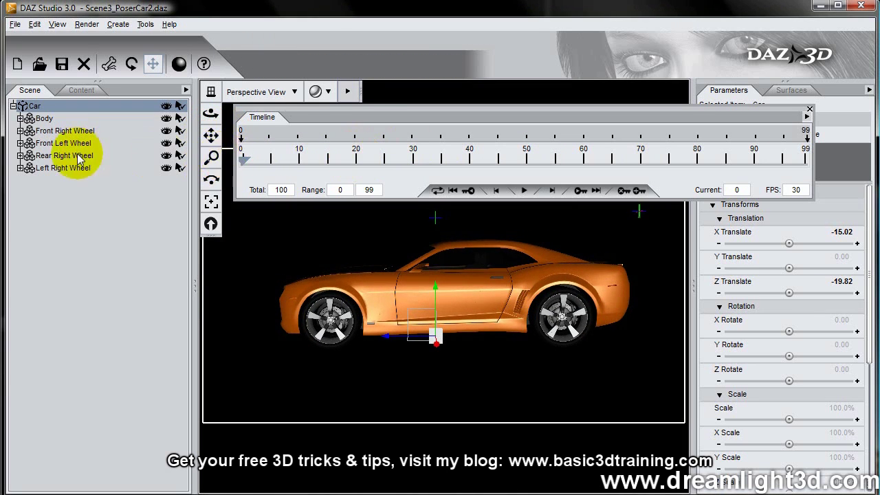
click(52, 118)
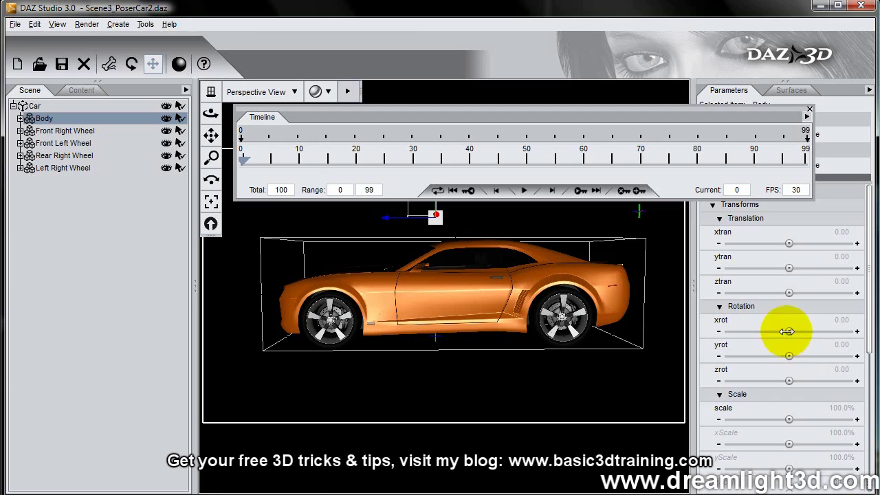
drag(787, 334, 355, 157)
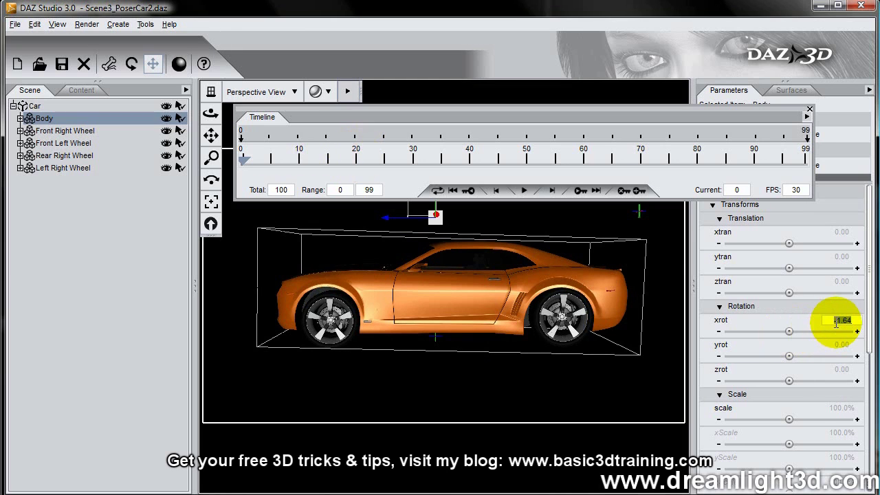
text(-2)
key(Return)
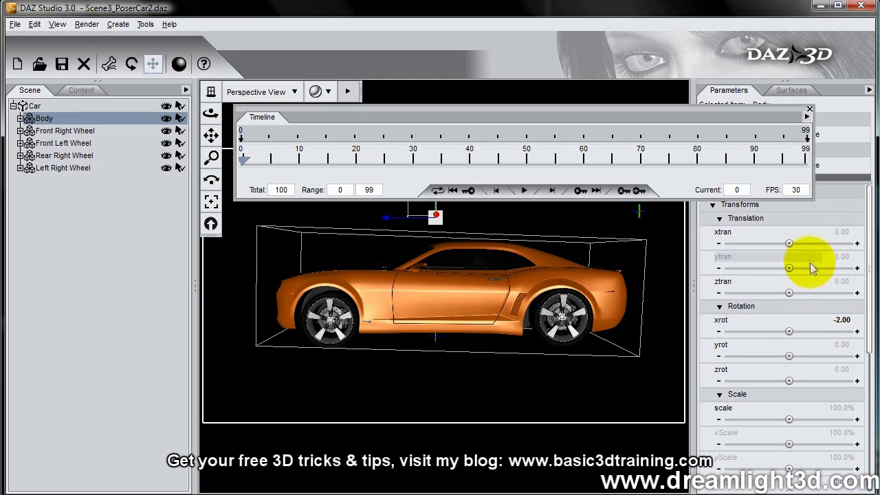
drag(789, 293, 794, 269)
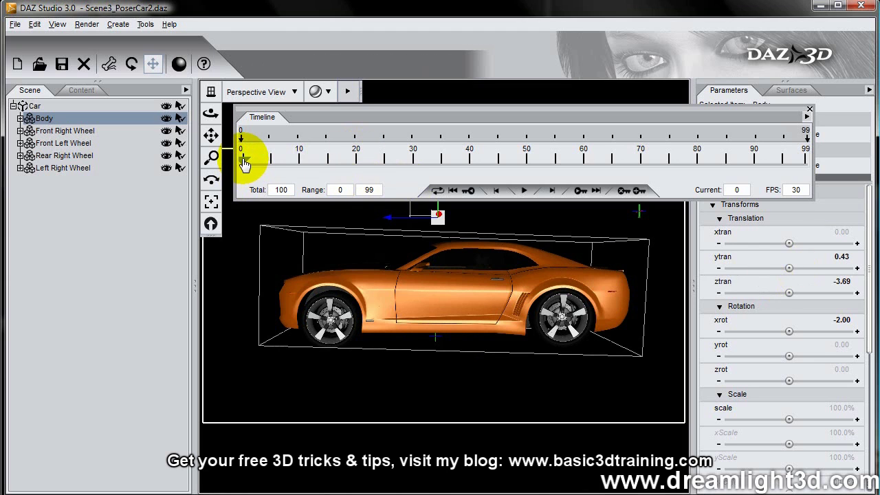
Scrub the opening frames to preview the tilted Body, and reset its xrot, ytran and ztran to 0 at frame 0.
drag(244, 161, 227, 175)
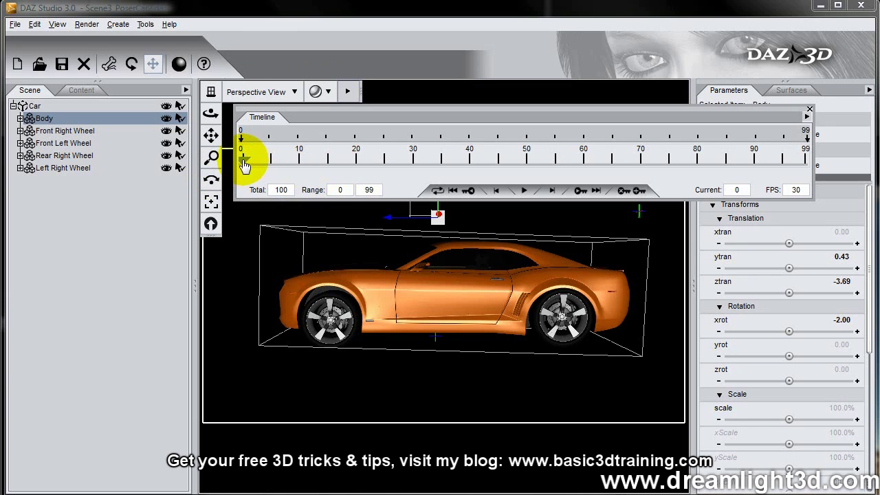
drag(253, 167, 330, 171)
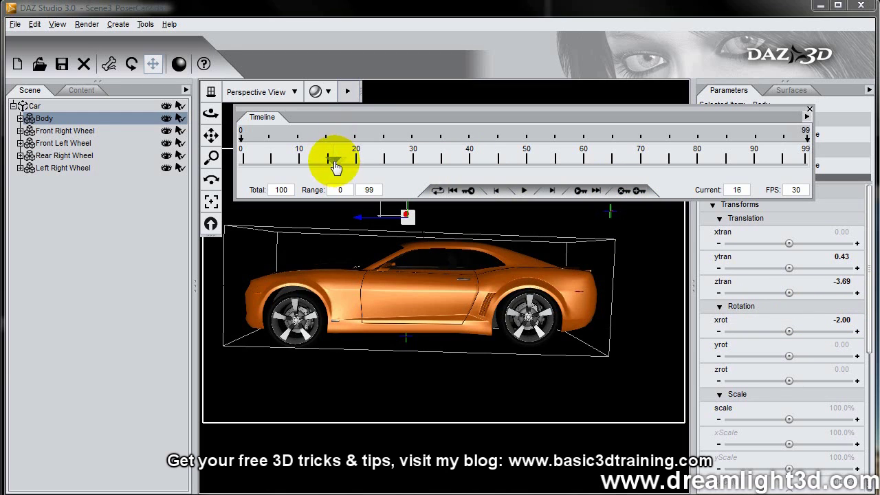
drag(335, 167, 177, 158)
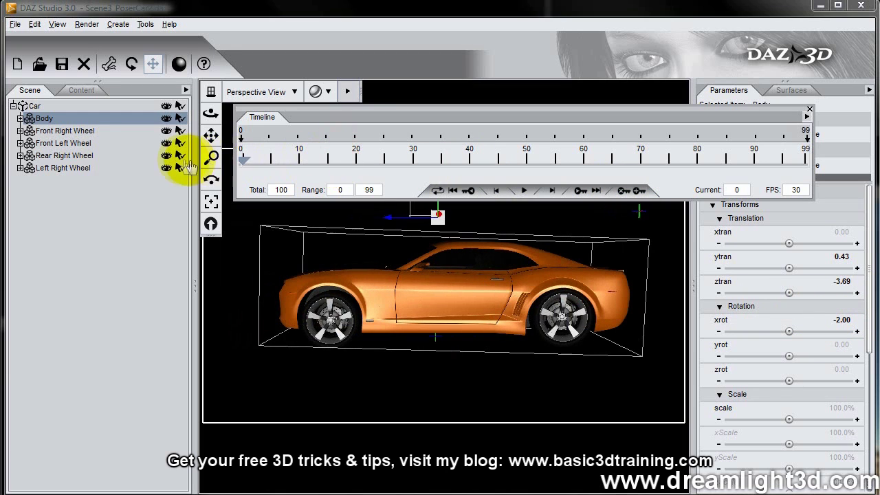
click(843, 322)
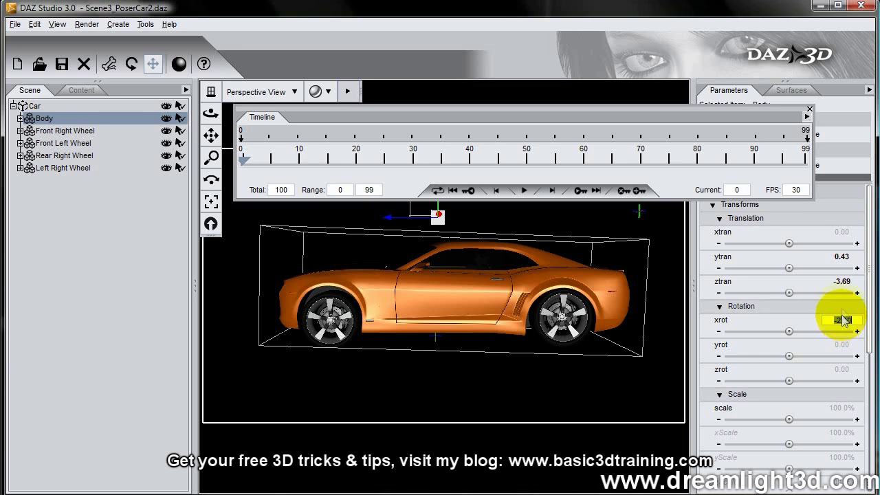
text(0)
key(Return)
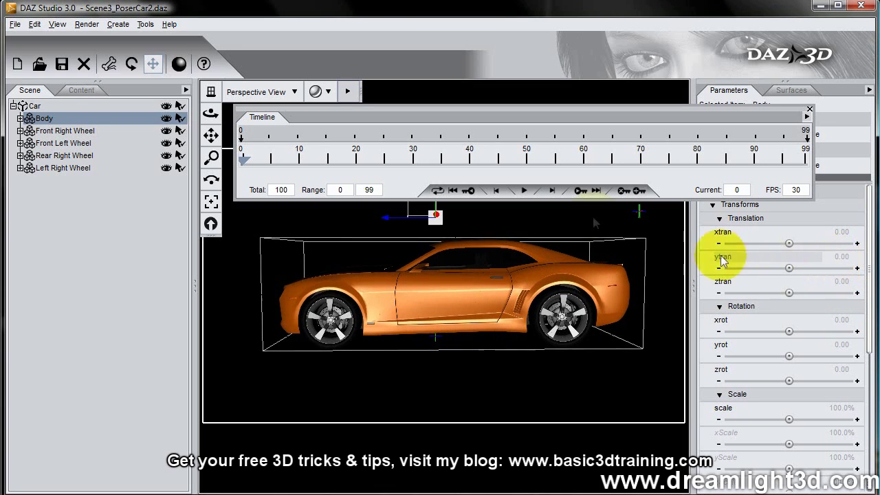
Scrub the timeline to preview the Body's tilt, and at frame 28 set its ytran, ztran and xrot to 0.
drag(244, 168, 247, 167)
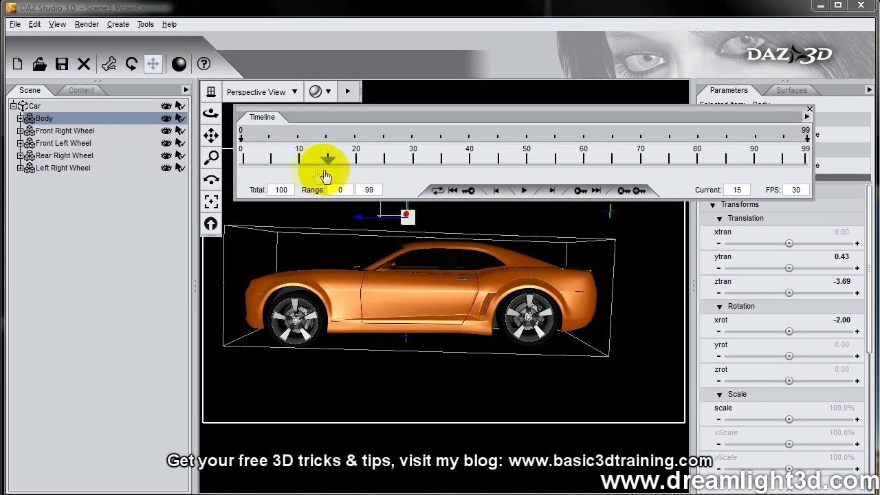
drag(326, 176, 352, 203)
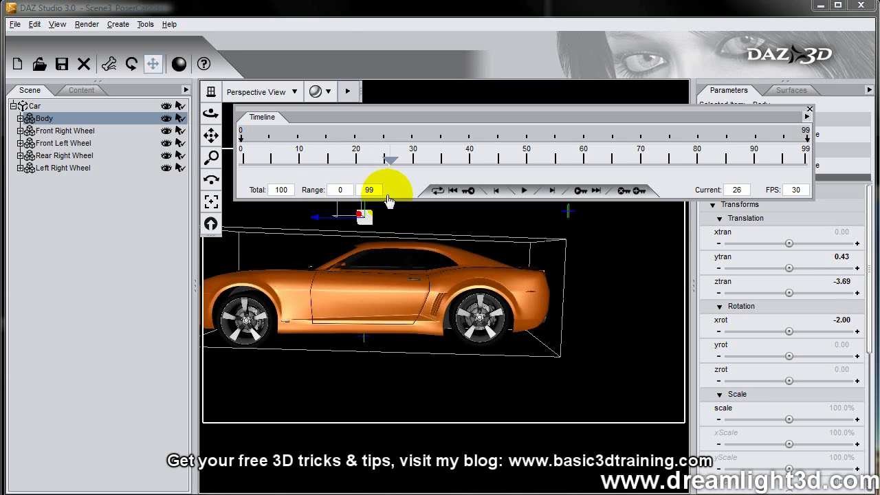
drag(398, 200, 402, 199)
click(843, 257)
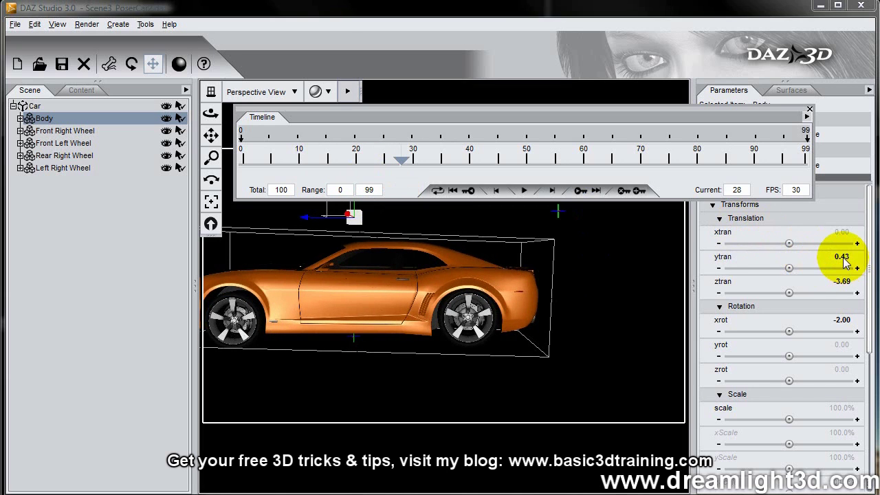
click(844, 282)
text(0)
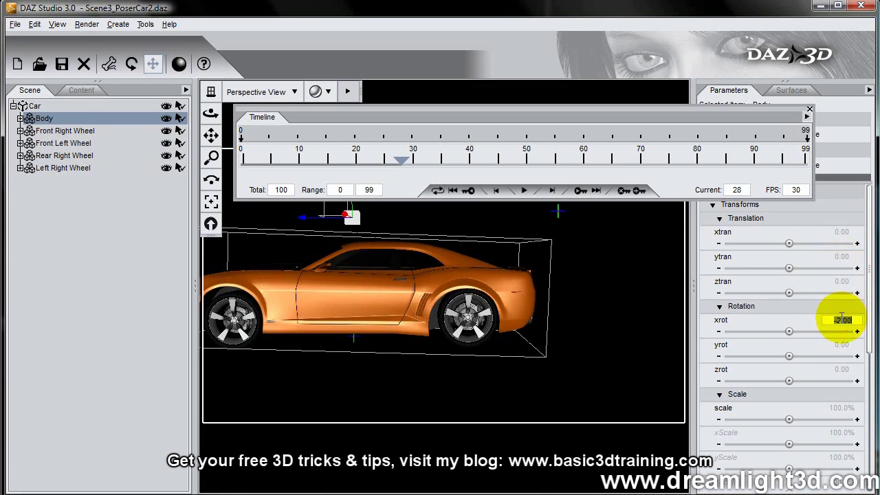
text(0)
key(Return)
click(636, 193)
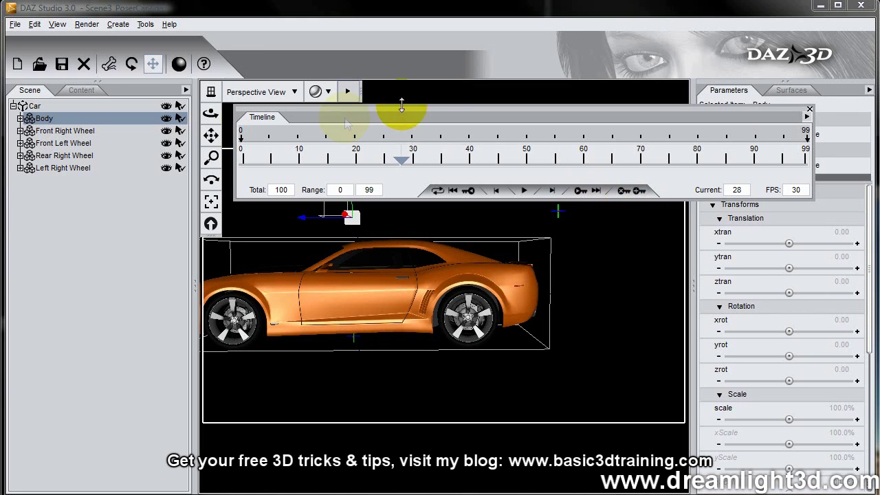
Play the car's animation from frame 0 in a three-quarter front view, stop it and return to the first frame.
drag(212, 158, 358, 156)
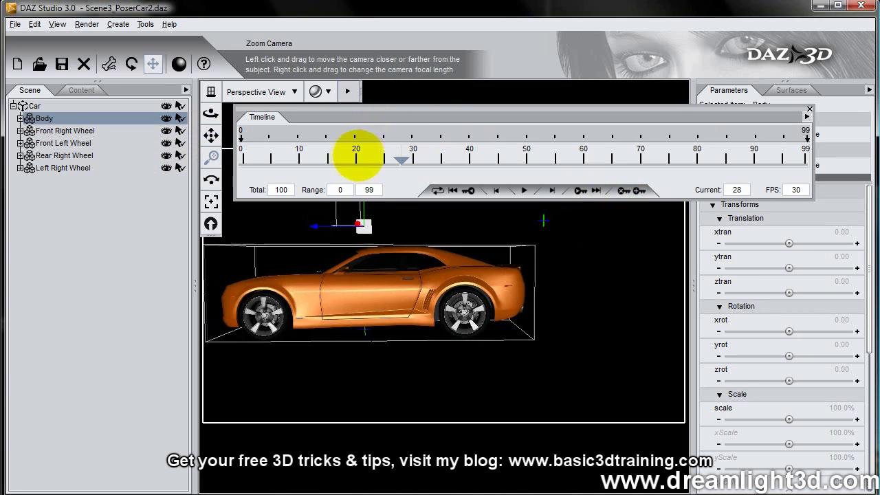
drag(209, 136, 357, 157)
drag(208, 115, 102, 168)
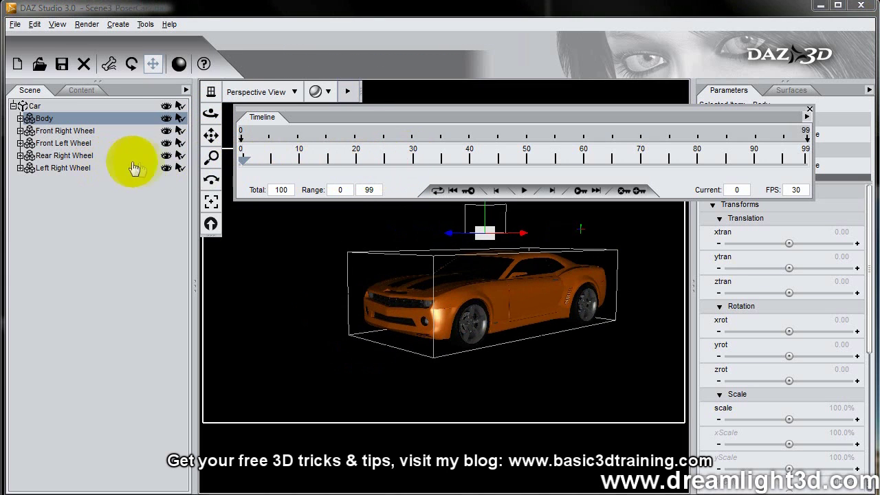
drag(251, 172, 183, 187)
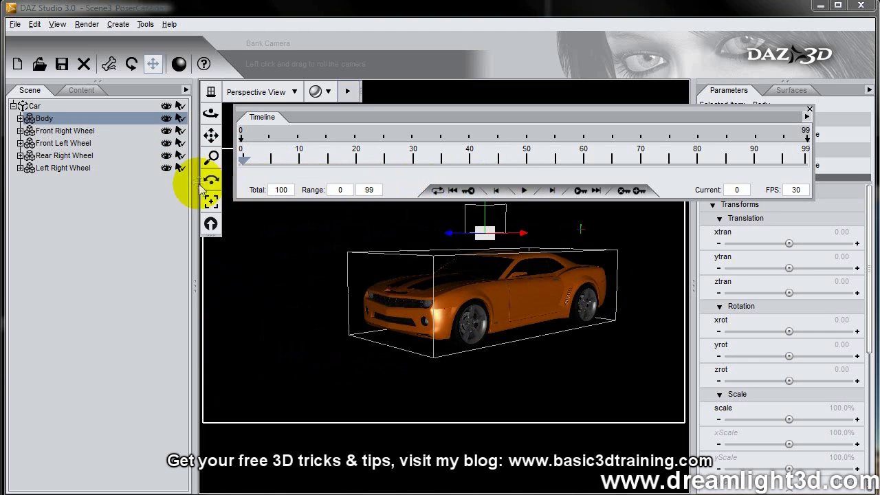
click(522, 190)
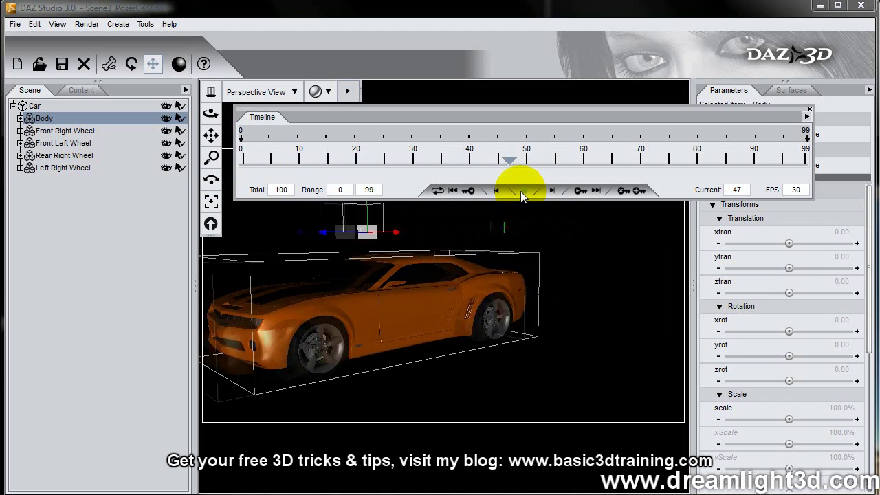
click(522, 190)
drag(532, 167, 230, 188)
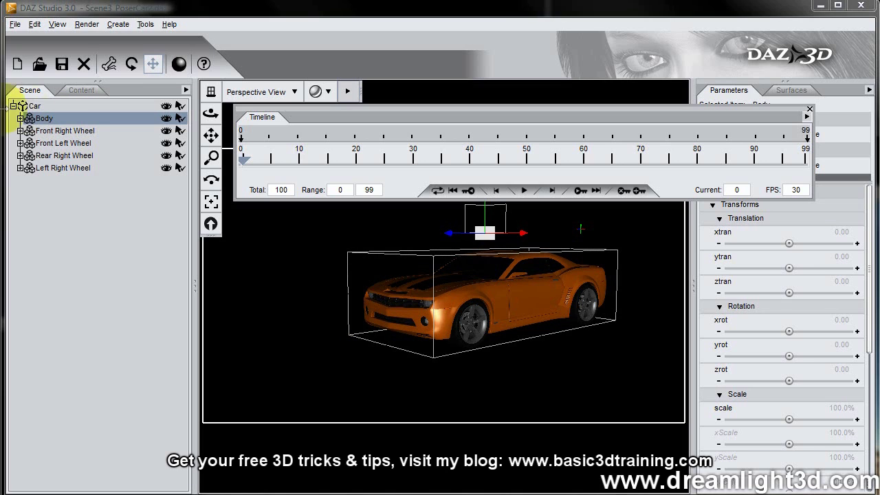
Select the Car null, the Body and each of the four wheels in turn to review the hierarchy, and clear the selection.
click(34, 107)
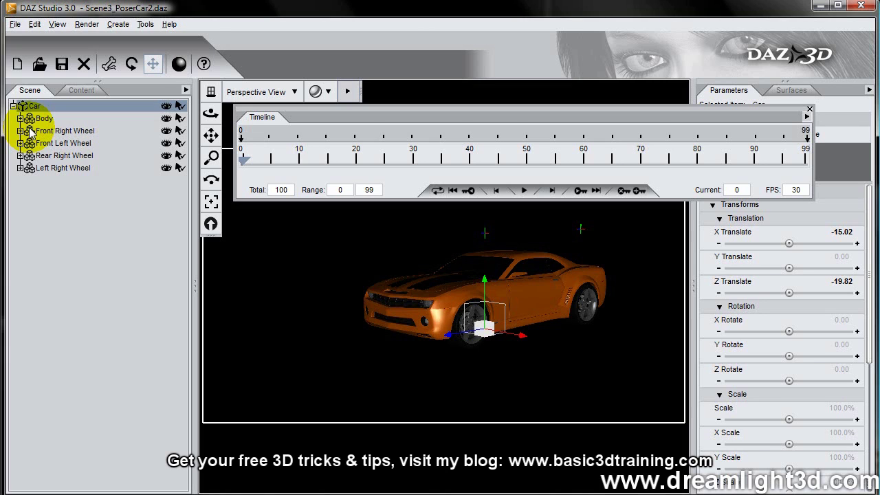
click(44, 118)
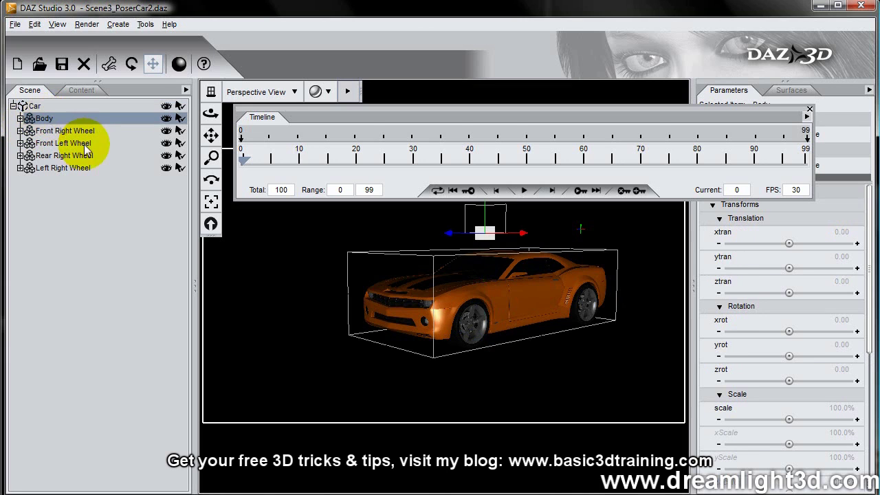
click(79, 131)
click(75, 143)
click(75, 156)
click(78, 169)
click(102, 298)
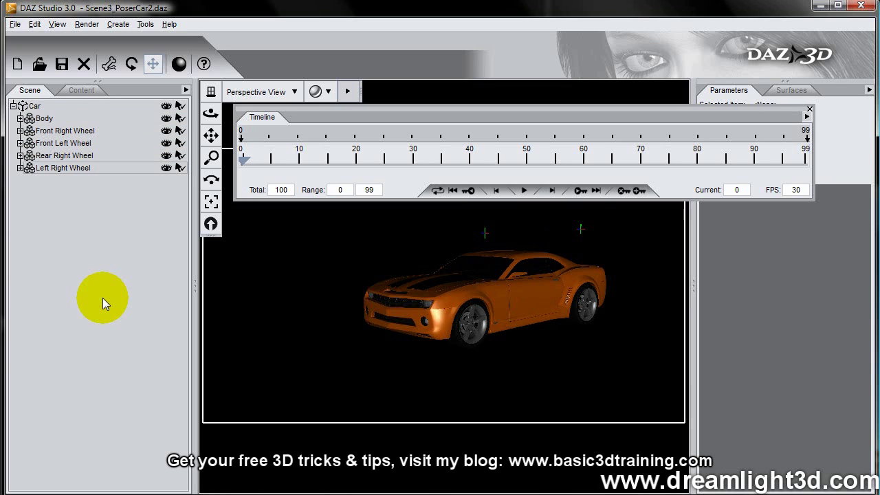